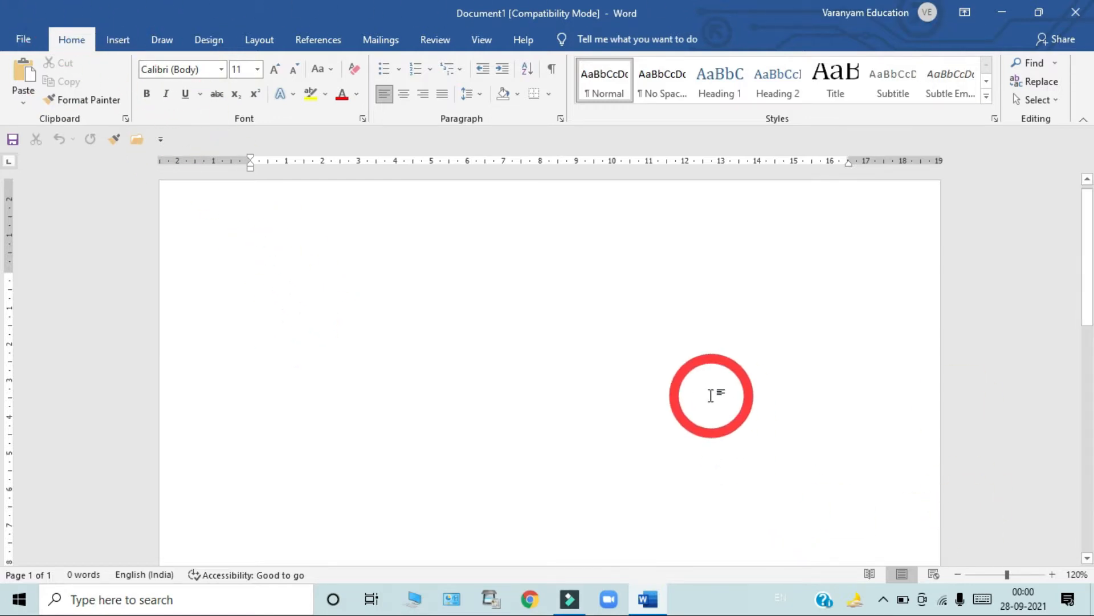
pyautogui.click(31, 46)
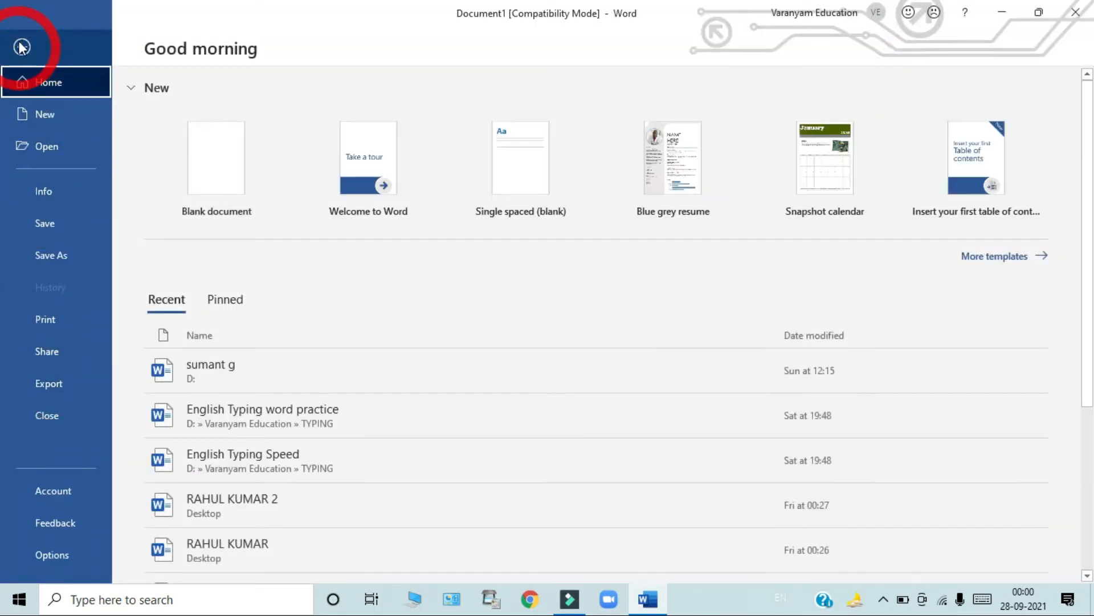
pyautogui.click(21, 47)
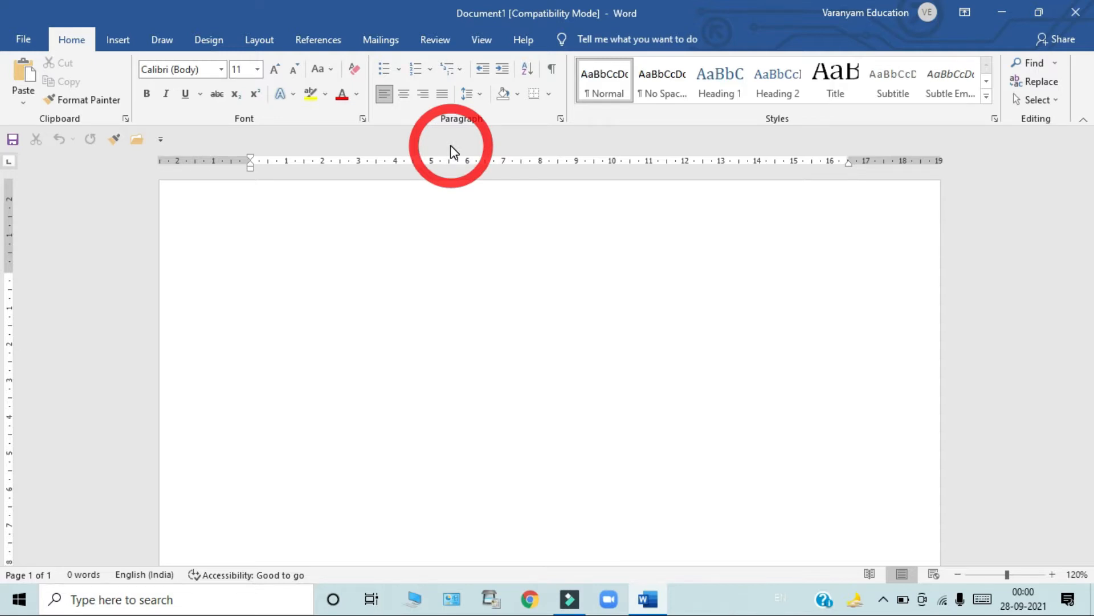
pyautogui.click(115, 40)
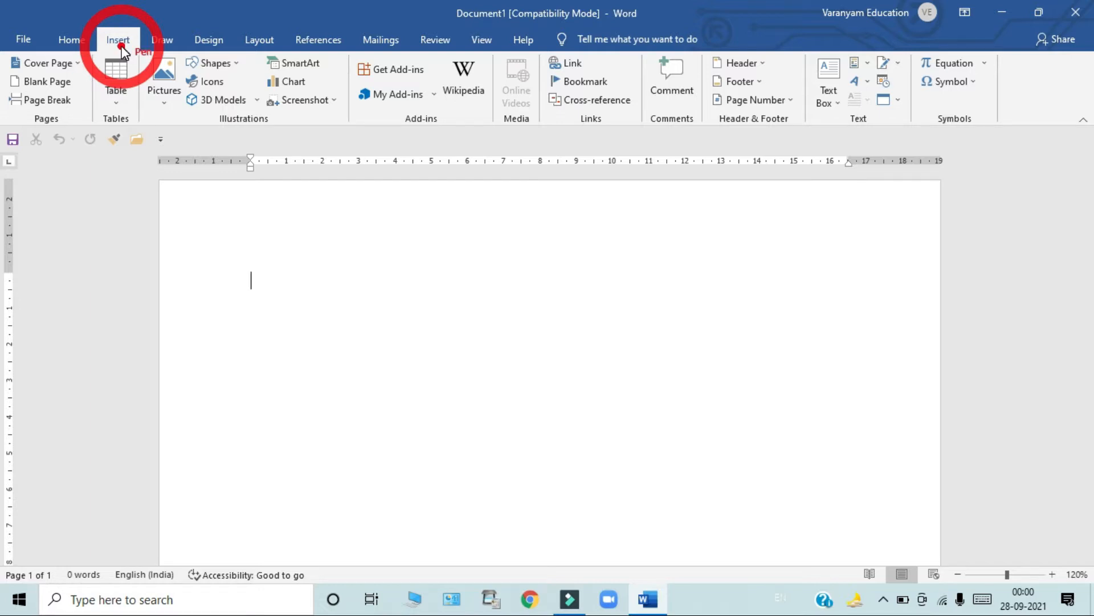
pyautogui.rightClick(278, 234)
pyautogui.click(345, 294)
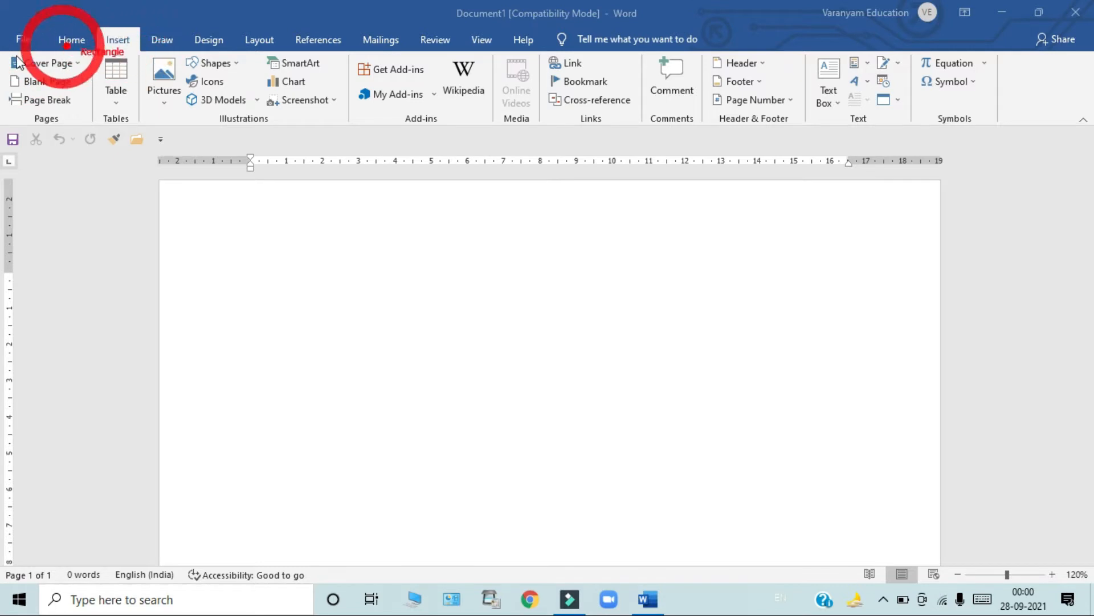
pyautogui.moveTo(4, 48); pyautogui.dragTo(443, 111)
pyautogui.moveTo(509, 114)
pyautogui.mouseDown()
pyautogui.moveTo(811, 86)
pyautogui.moveTo(995, 97)
pyautogui.moveTo(1000, 135)
pyautogui.mouseUp()
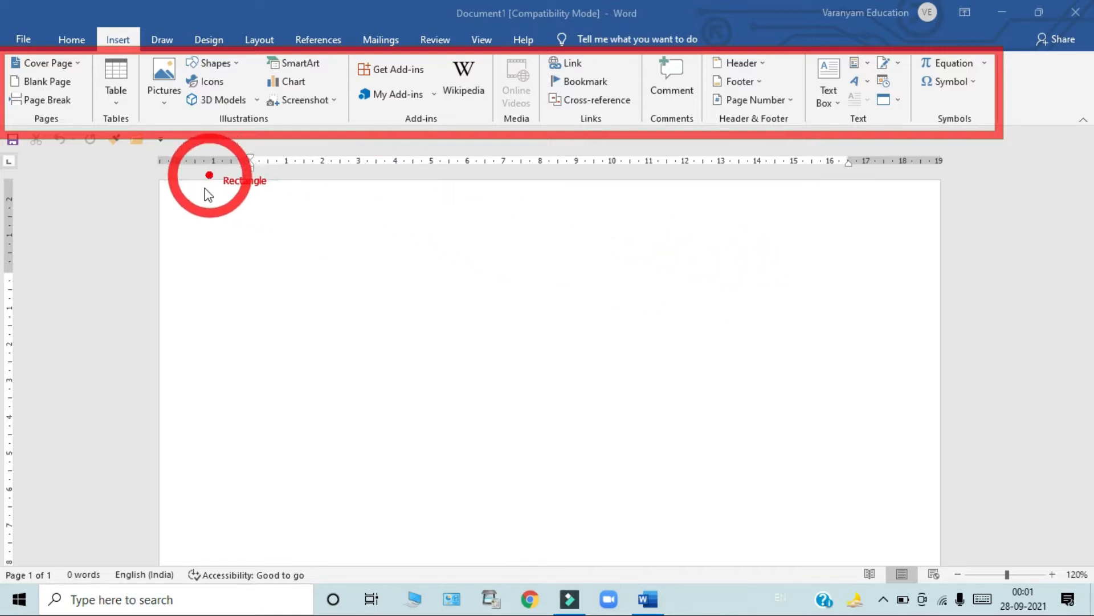
pyautogui.moveTo(163, 184)
pyautogui.mouseDown()
pyautogui.moveTo(271, 342)
pyautogui.moveTo(799, 481)
pyautogui.moveTo(943, 553)
pyautogui.mouseUp()
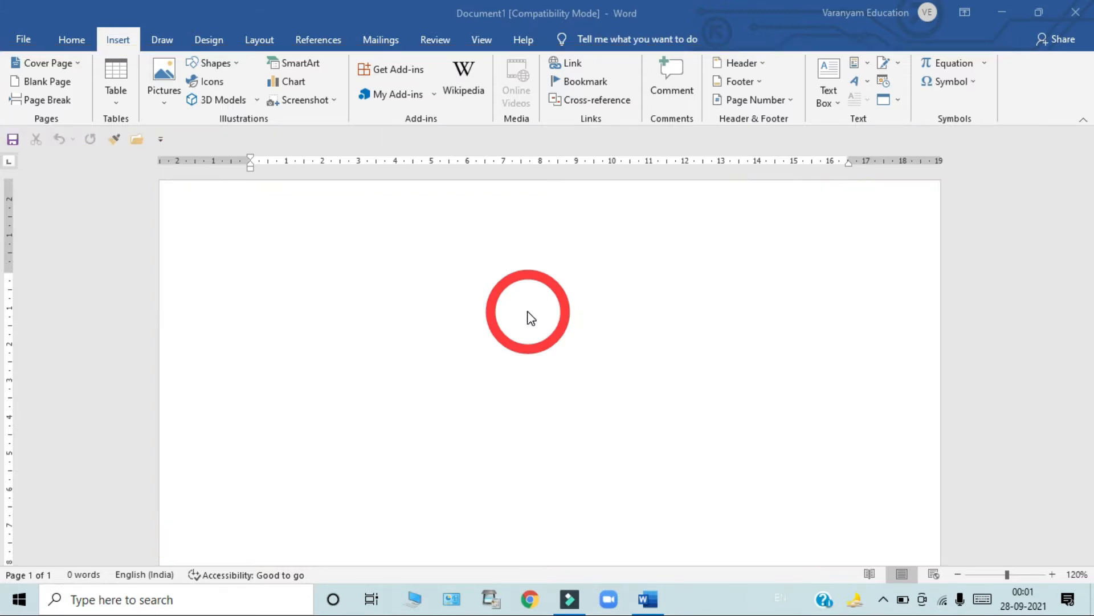
pyautogui.click(69, 45)
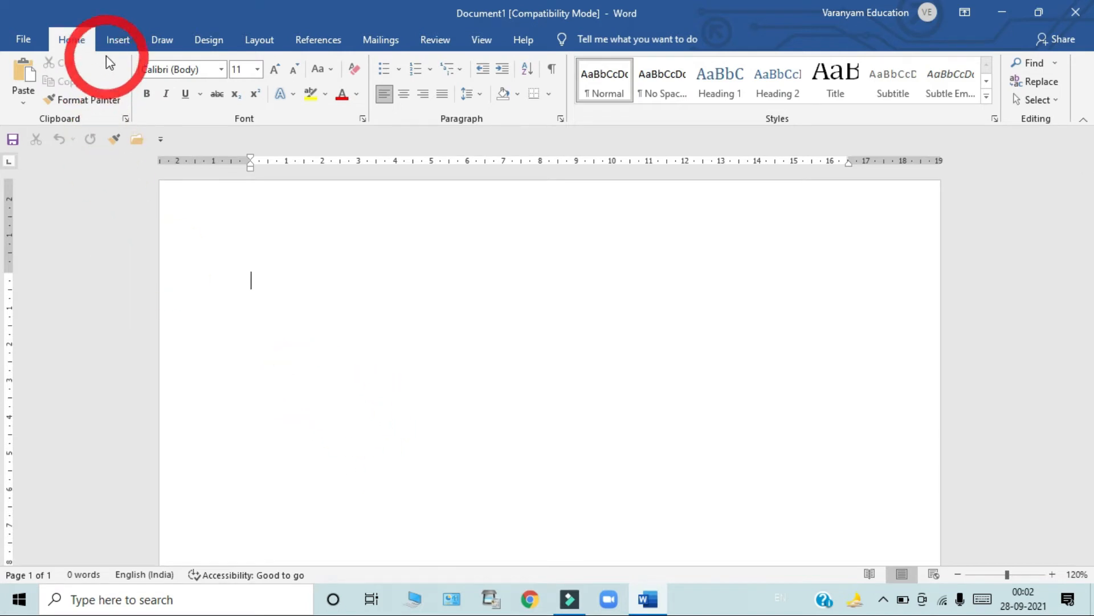
# Switch between the Home and Insert command sets, finishing with the Insert commands shown
pyautogui.press('alt')
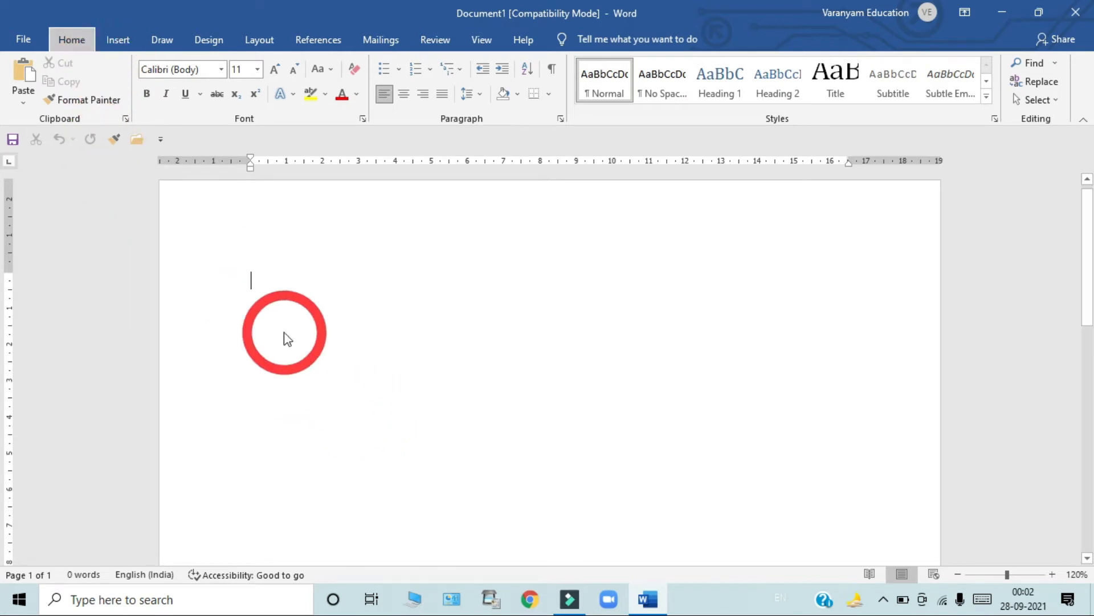
pyautogui.press('n')
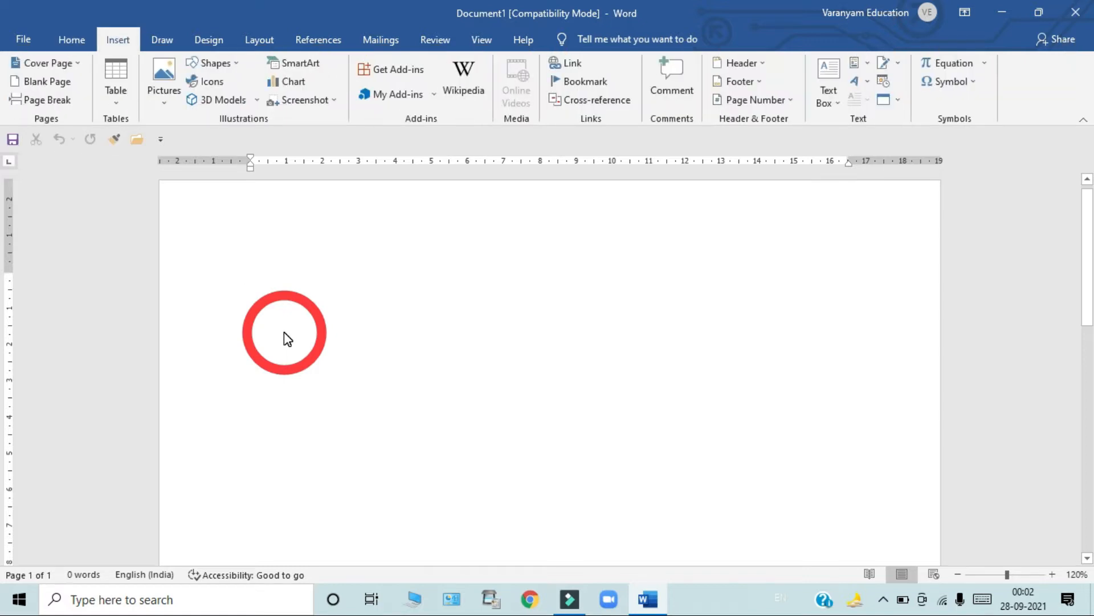
pyautogui.click(69, 39)
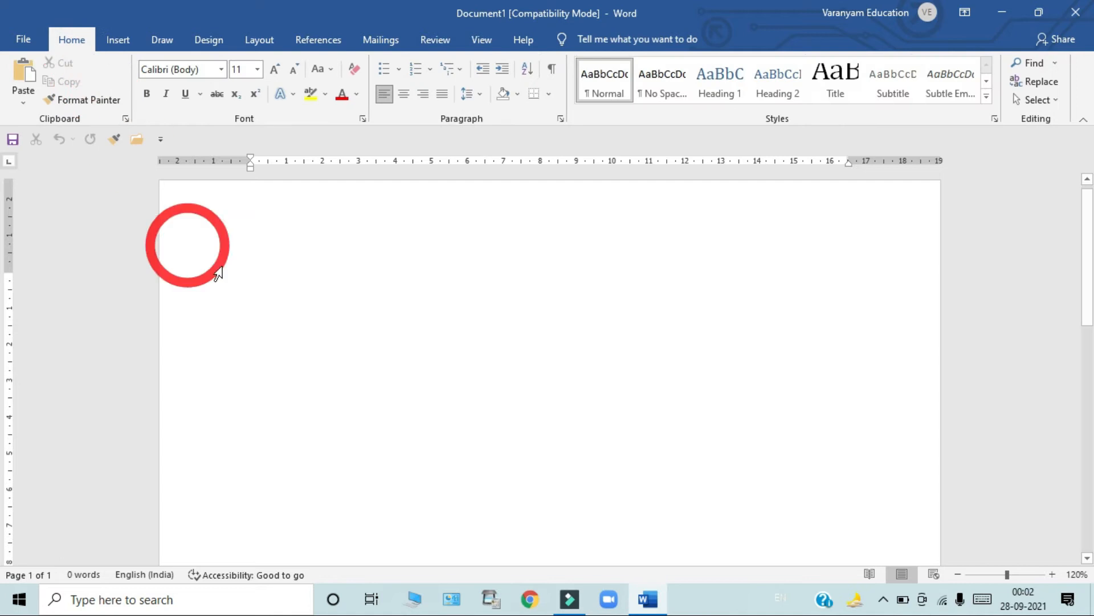
pyautogui.click(118, 40)
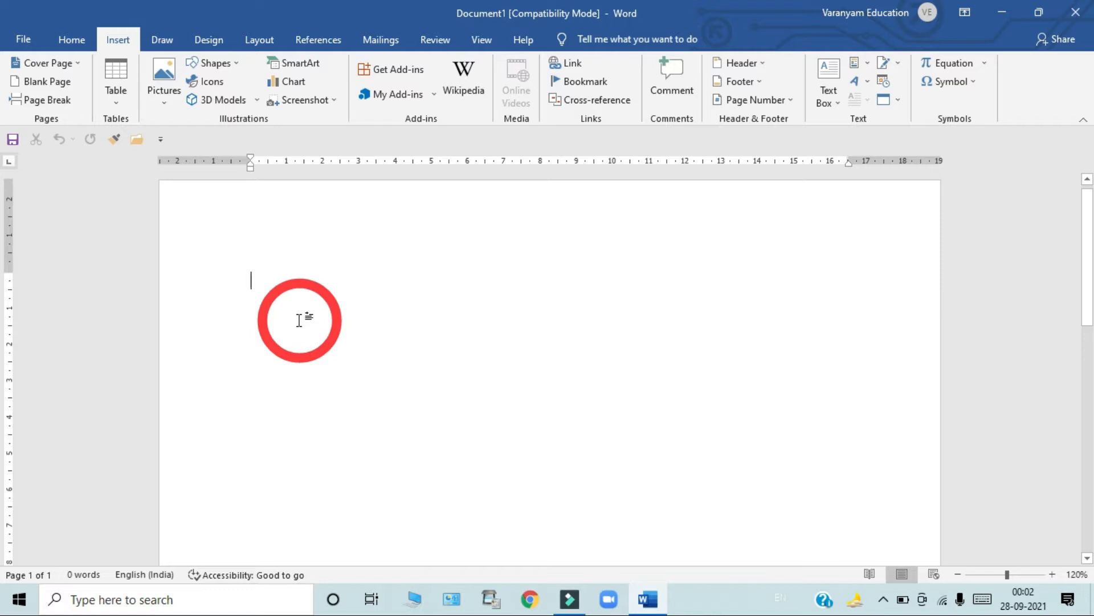
pyautogui.hotkey('alt', 'h')
pyautogui.press('Escape')
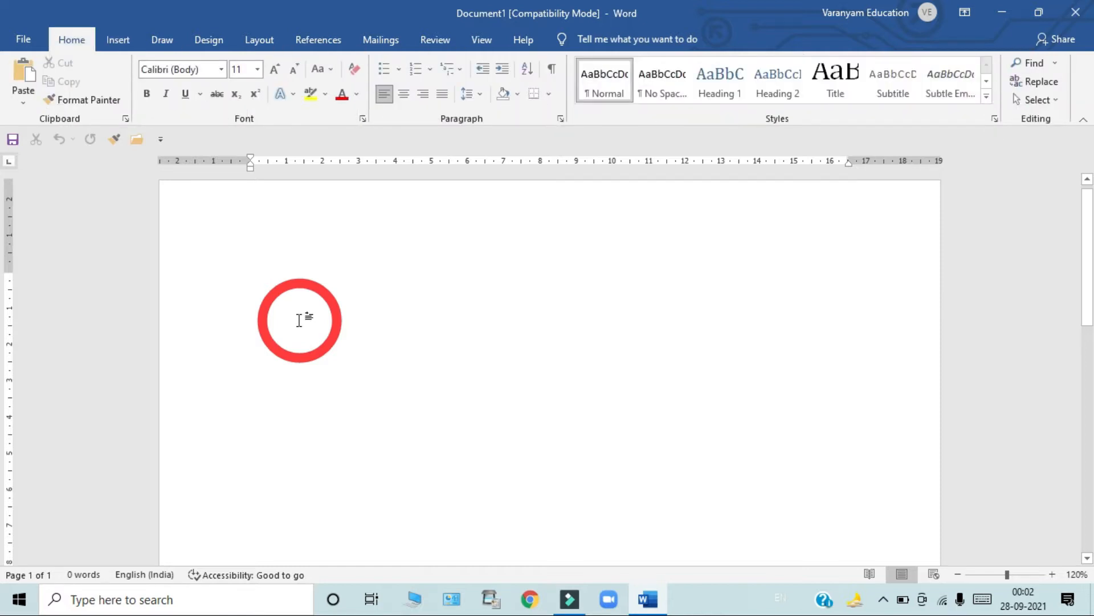
pyautogui.hotkey('alt', 'n')
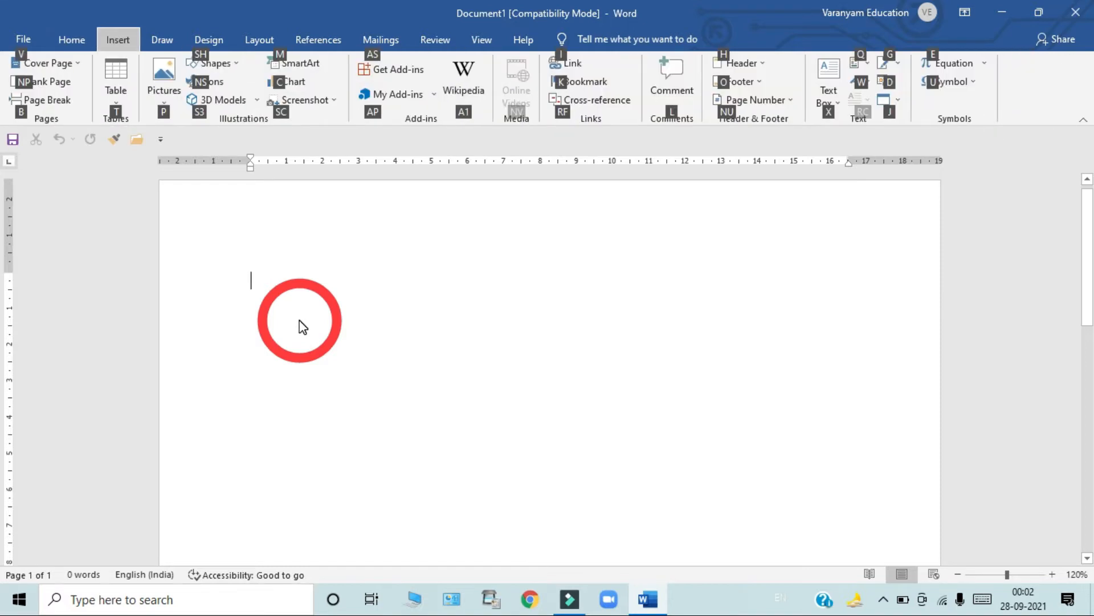
pyautogui.press('alt')
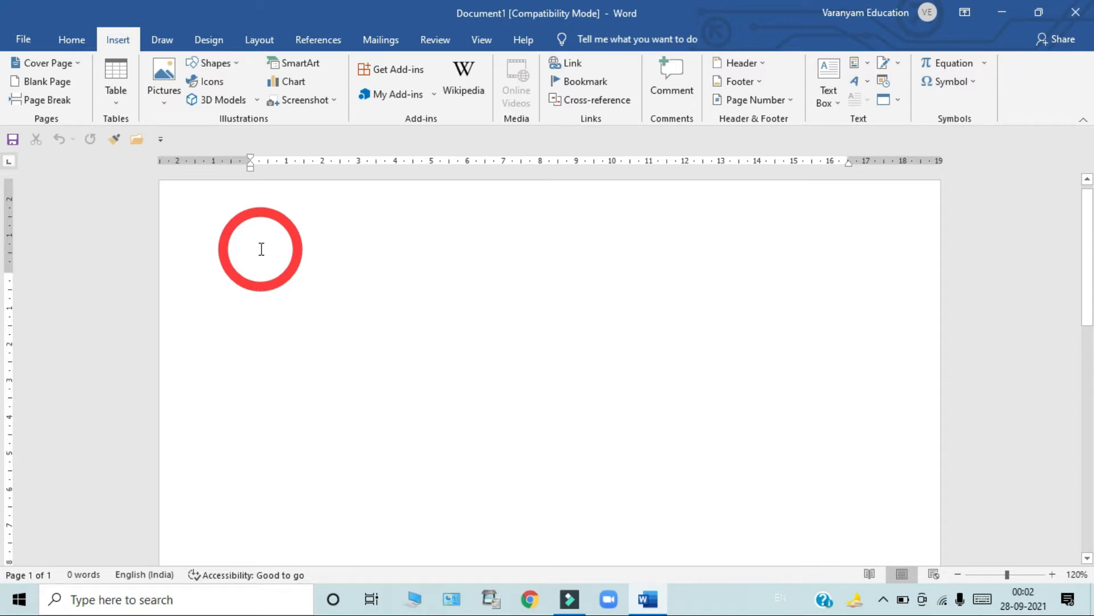
pyautogui.click(125, 97)
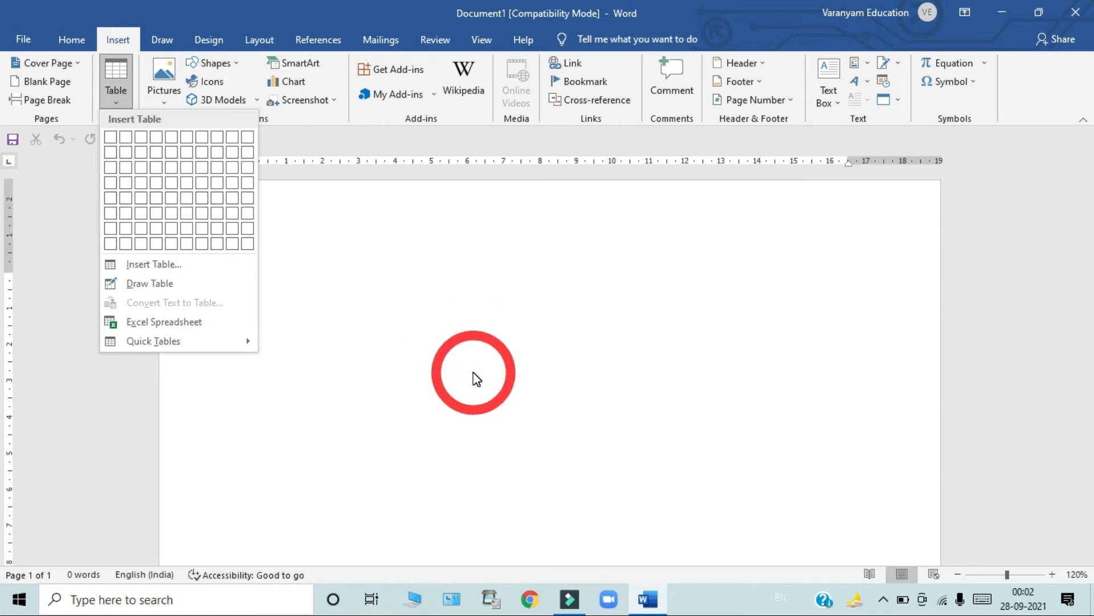
pyautogui.click(456, 352)
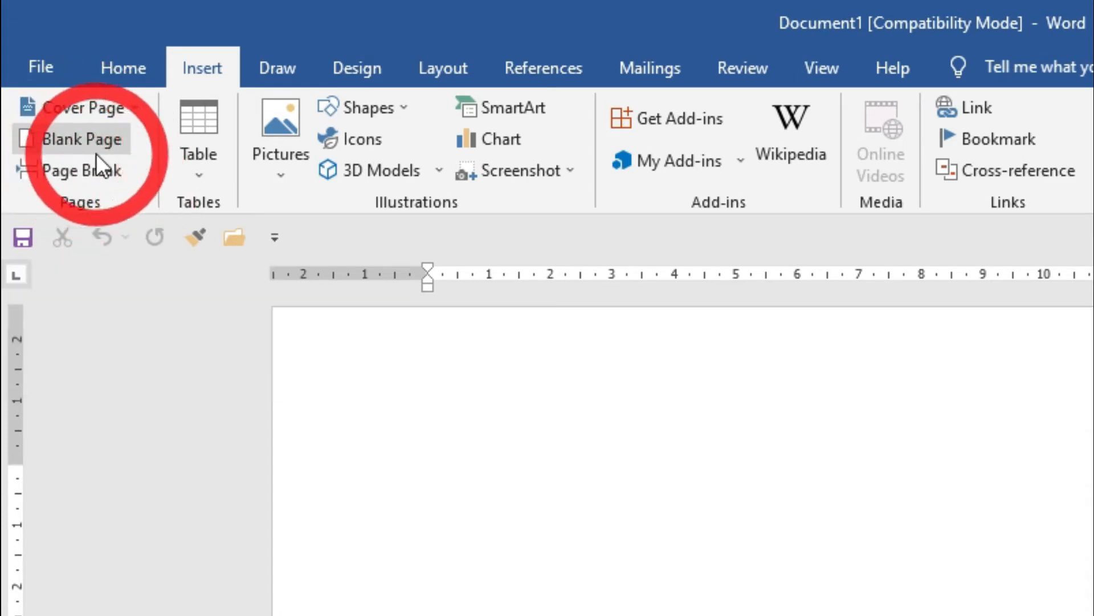
pyautogui.click(209, 165)
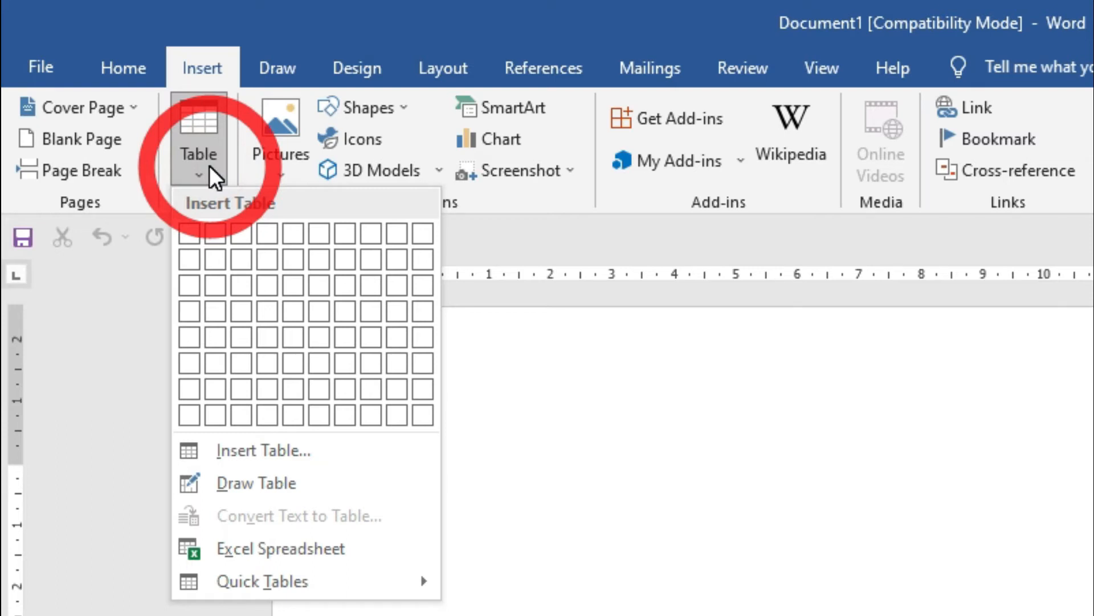
pyautogui.click(601, 604)
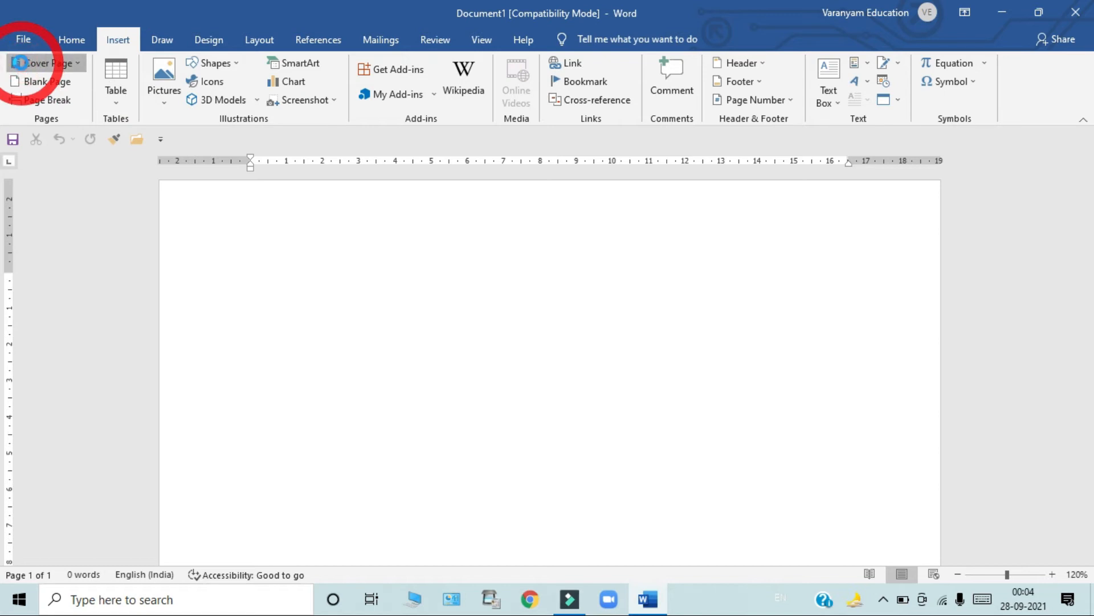
# Insert the built-in Ion (Dark) cover page and check it in the print preview
pyautogui.click(20, 63)
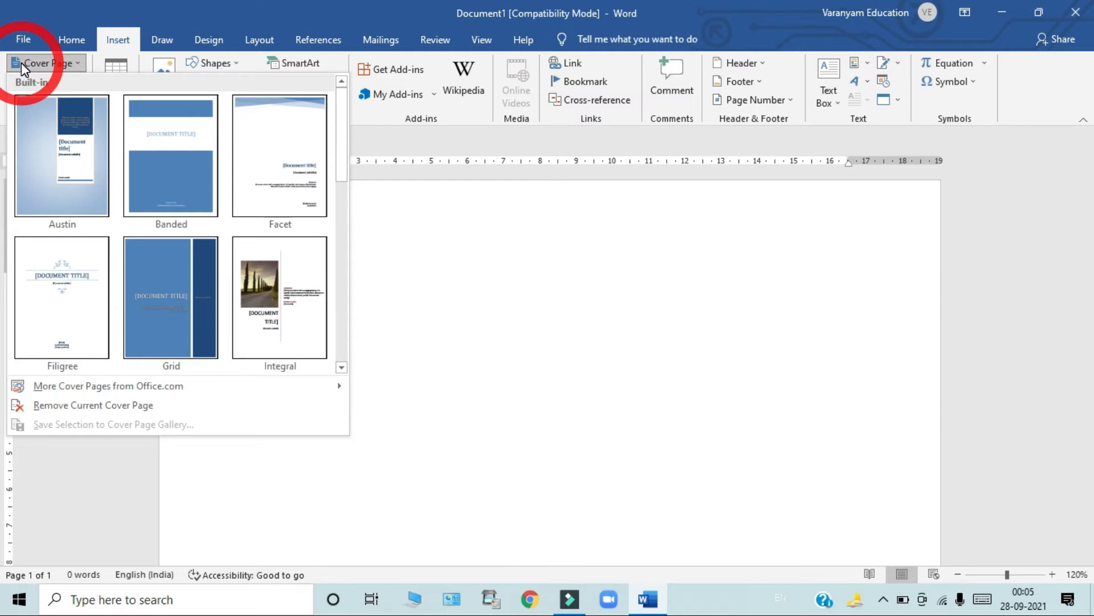
pyautogui.moveTo(346, 169); pyautogui.dragTo(351, 344)
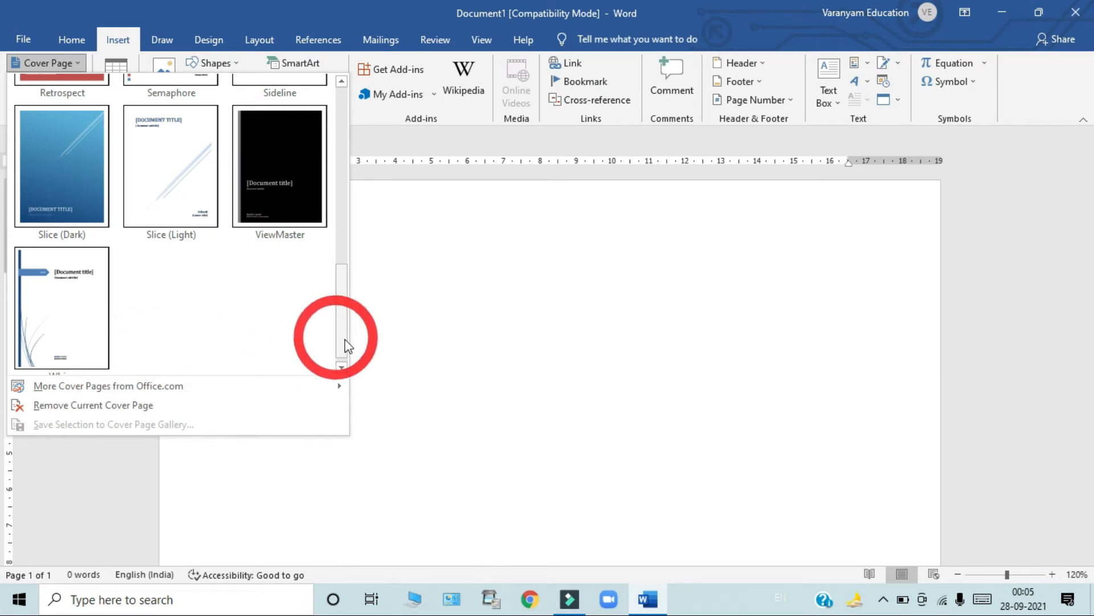
pyautogui.moveTo(340, 333); pyautogui.dragTo(353, 255)
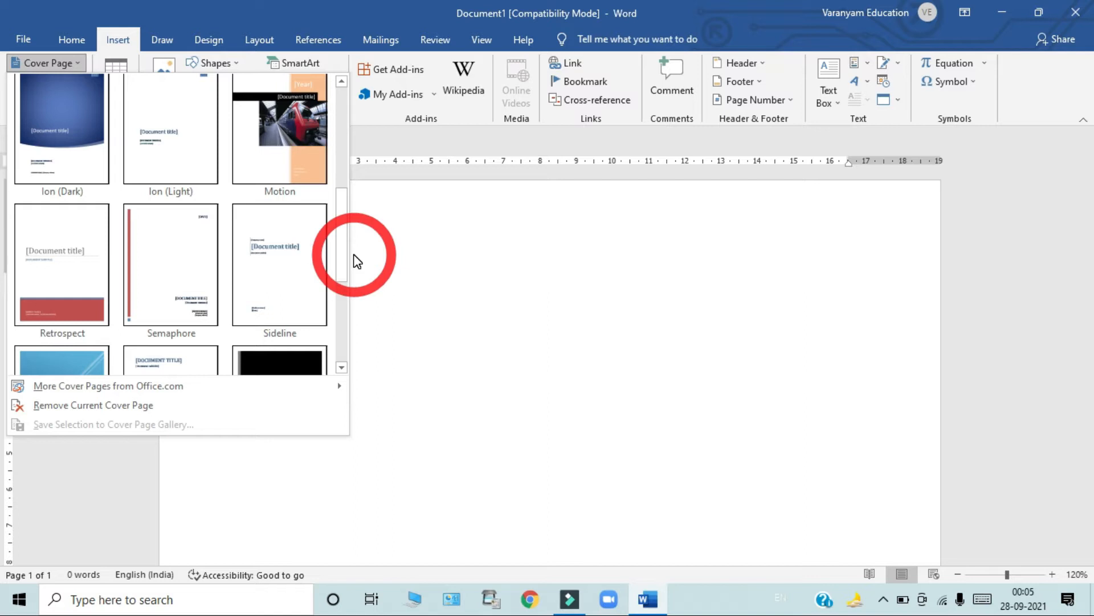
pyautogui.click(64, 138)
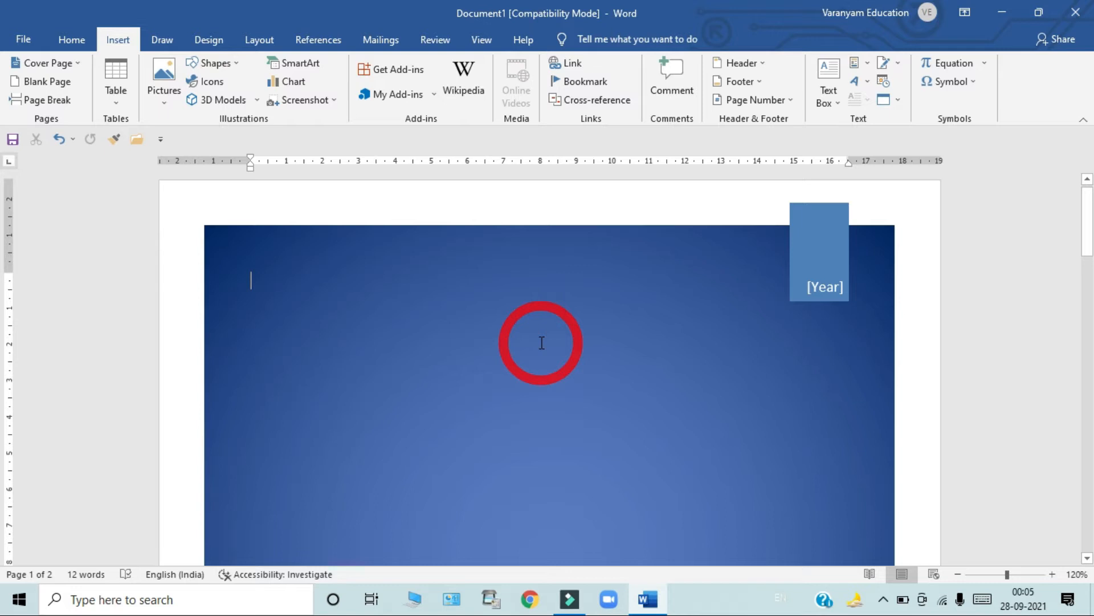
pyautogui.hotkey('ctrl', 'p')
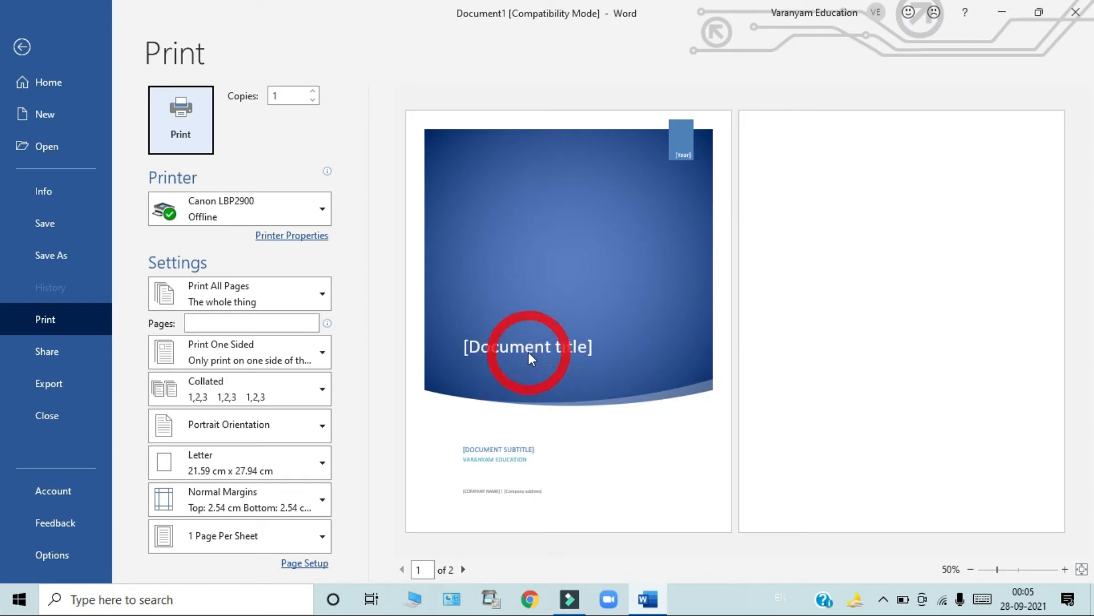
pyautogui.click(21, 46)
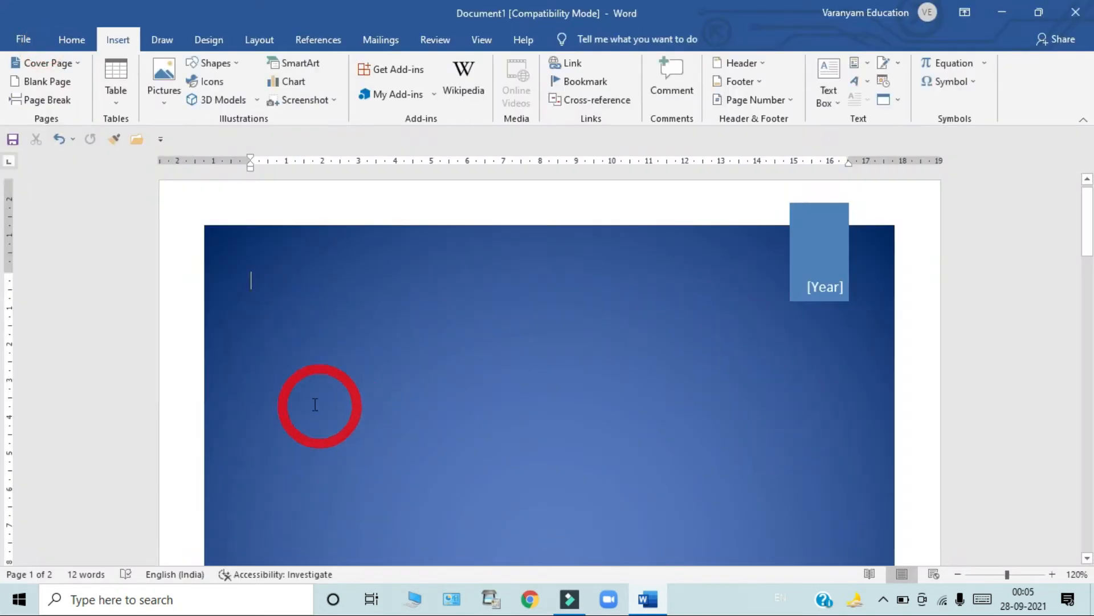
# Fill in the cover page's Year field with 2021
pyautogui.click(825, 287)
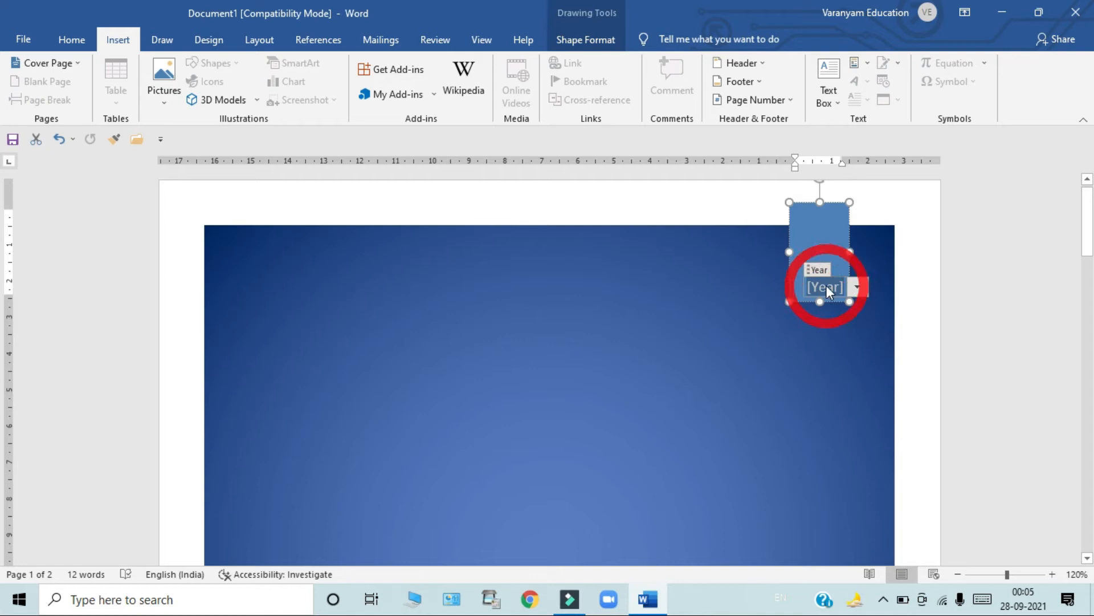
pyautogui.click(838, 336)
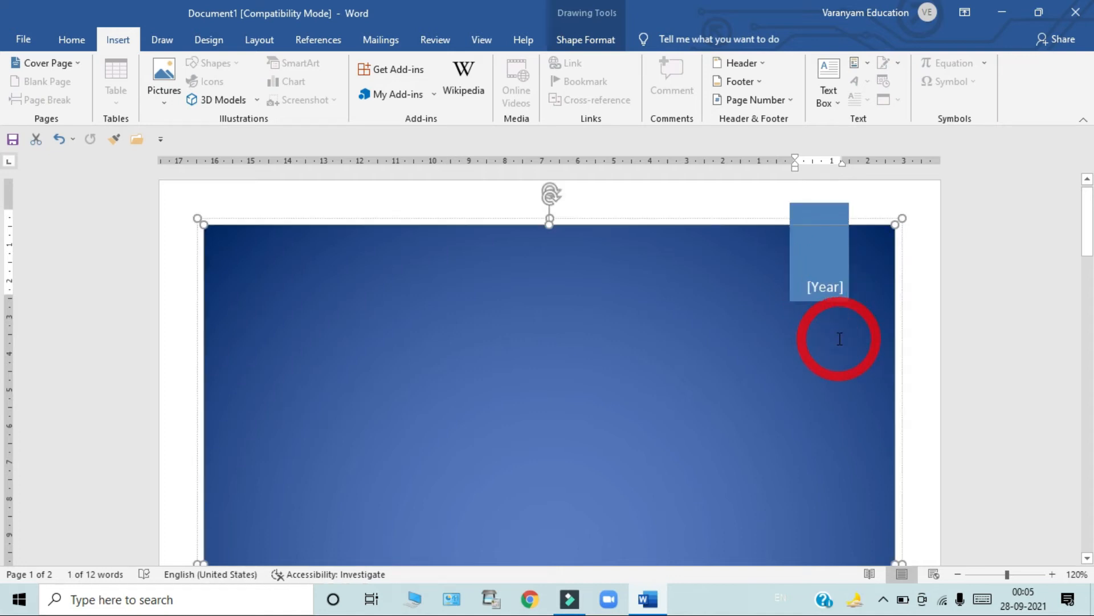
pyautogui.scroll(-5, 832, 308)
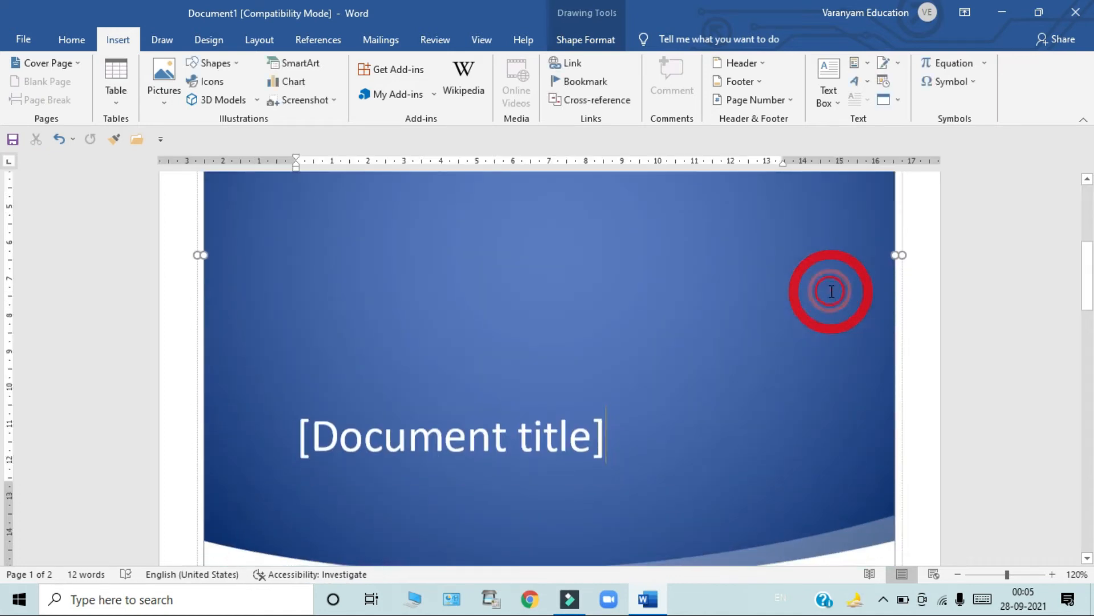
pyautogui.scroll(5, 798, 382)
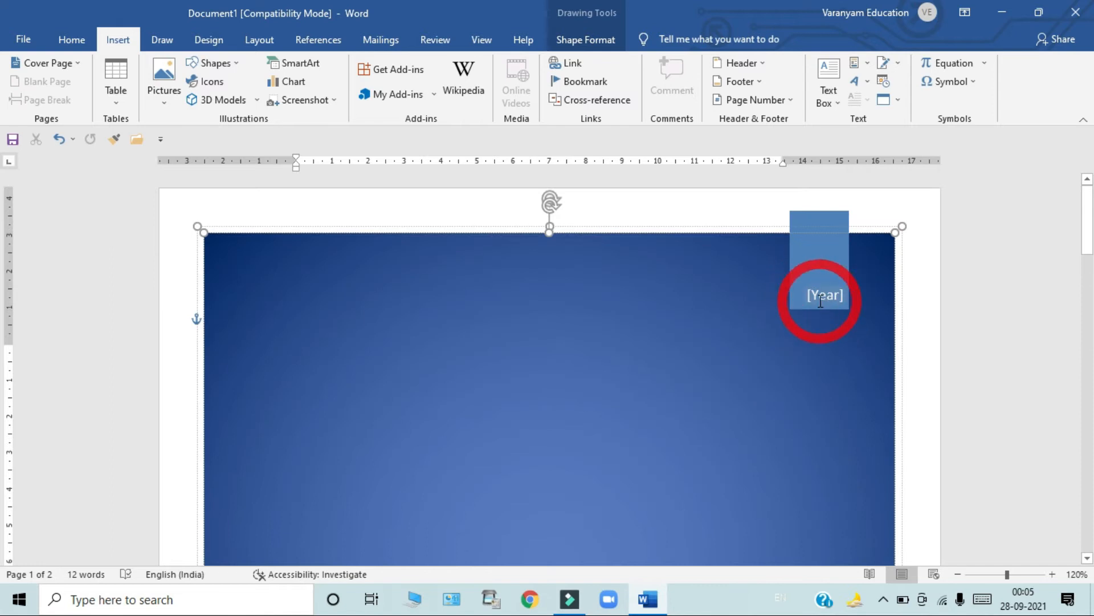
pyautogui.click(843, 299)
pyautogui.write('2021')
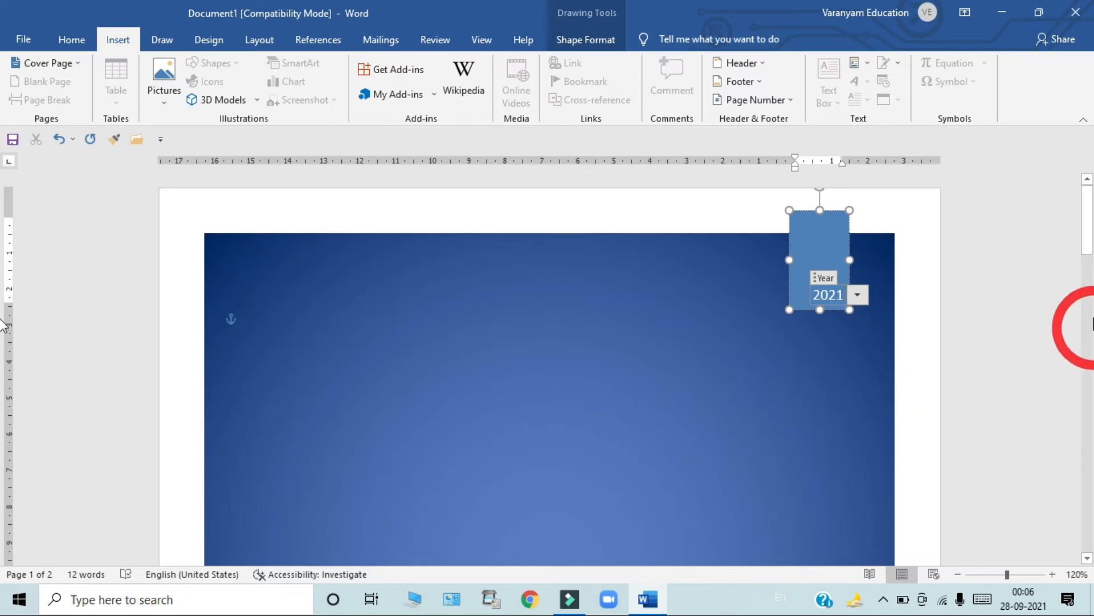
# Replace the cover page's document title placeholder with MS-WORD
pyautogui.moveTo(1086, 244); pyautogui.dragTo(1087, 296)
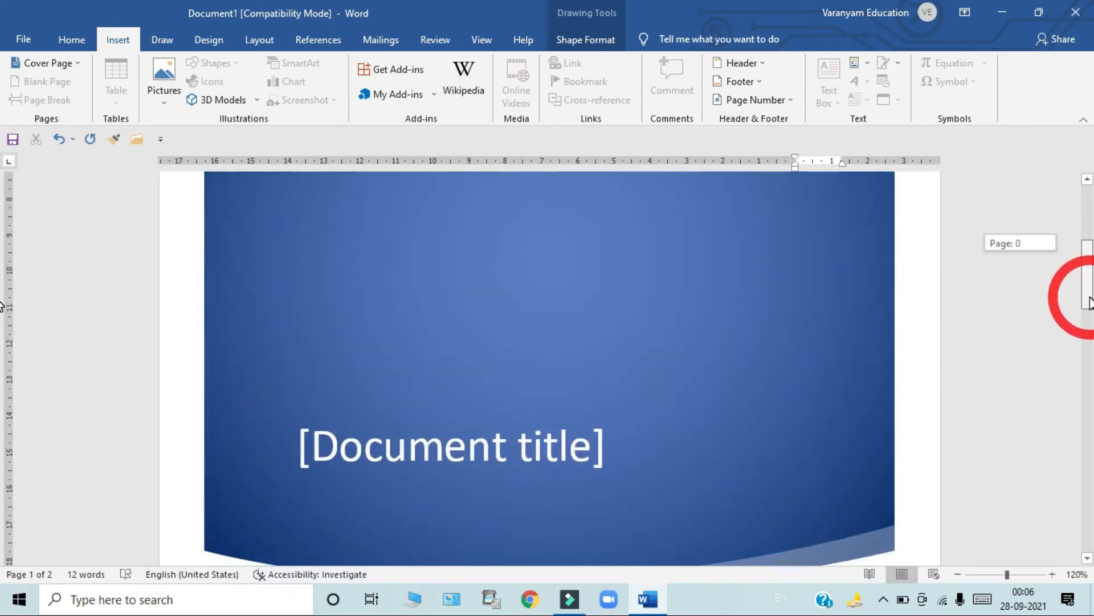
pyautogui.click(483, 459)
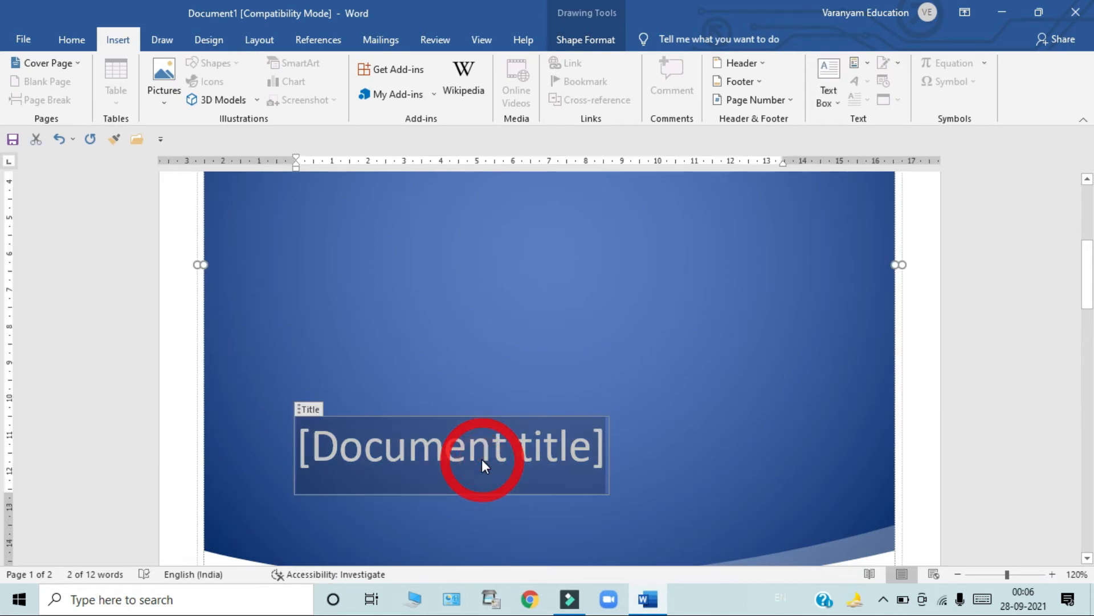
pyautogui.write('MS')
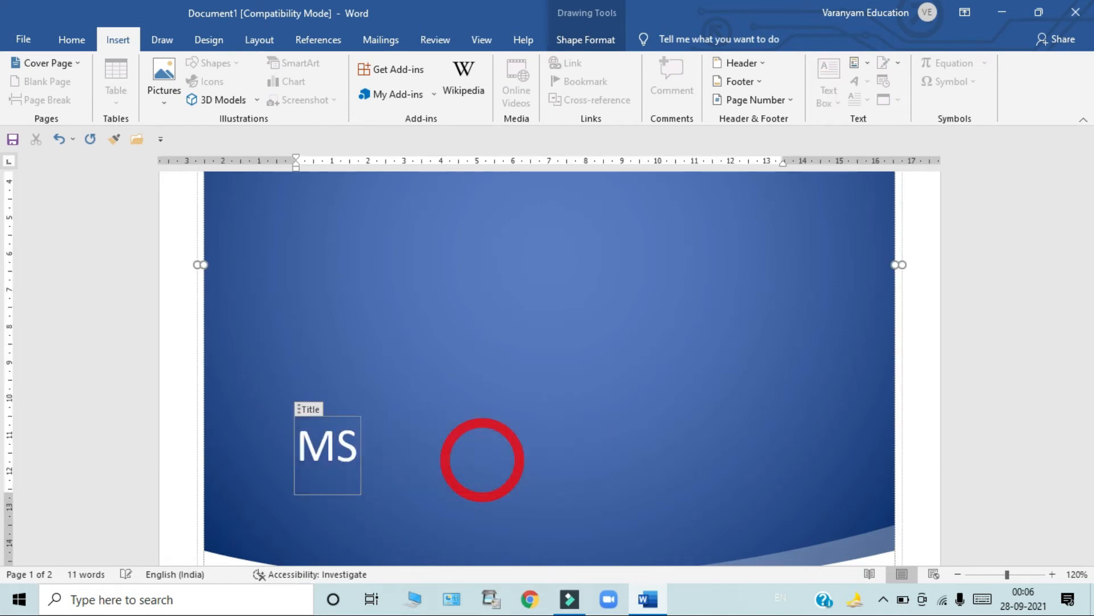
pyautogui.write('-WORD')
# Delete the MS-WORD title text from the cover page
pyautogui.moveTo(1075, 311); pyautogui.dragTo(1090, 365)
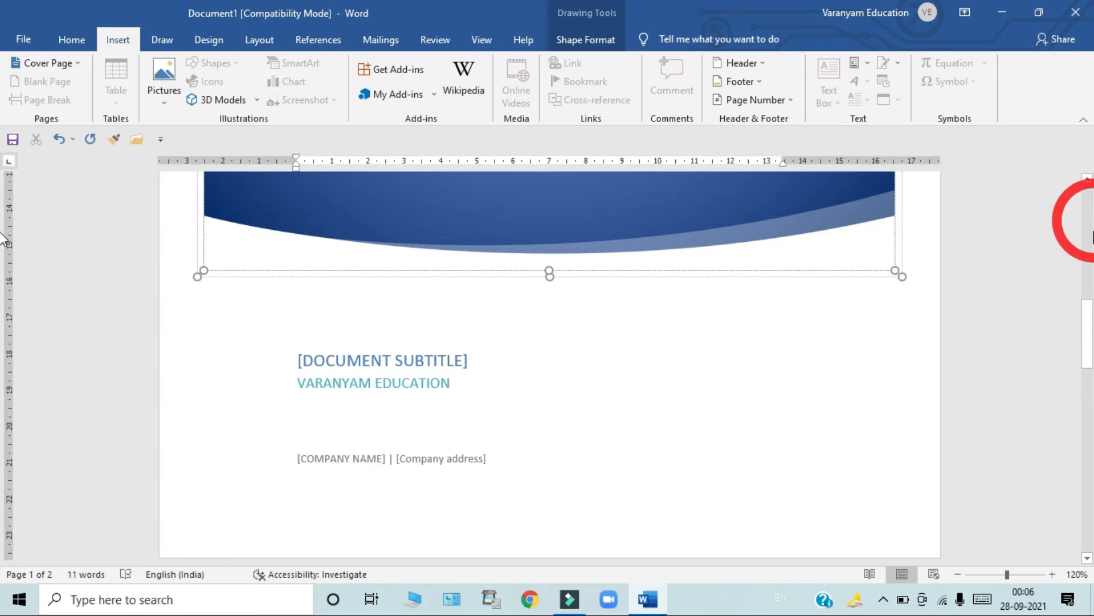
pyautogui.moveTo(1088, 319); pyautogui.dragTo(1088, 346)
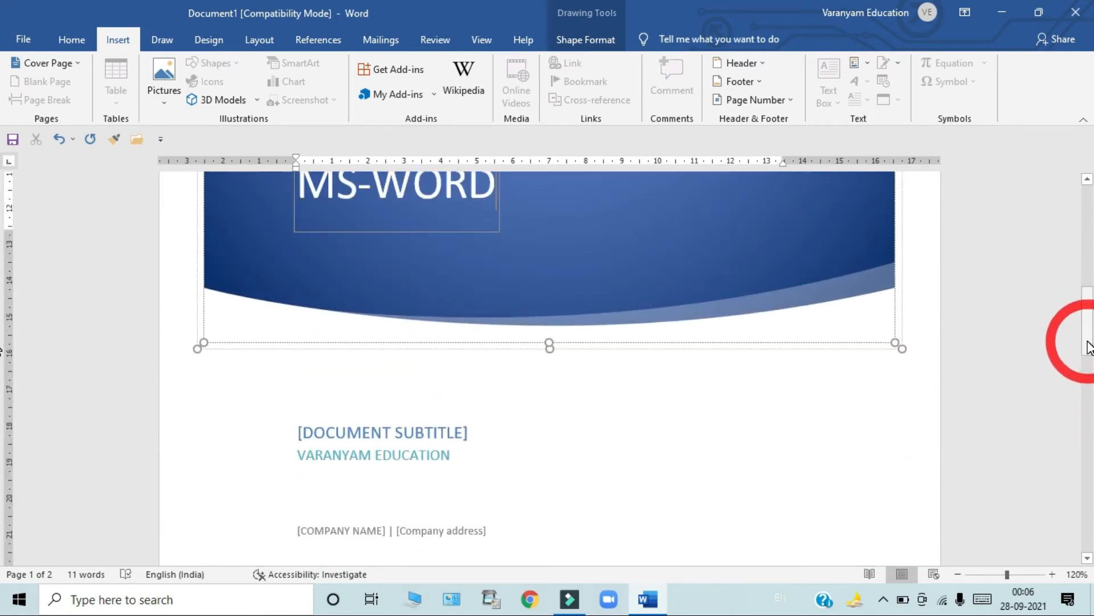
pyautogui.hotkey('ctrl', 'a')
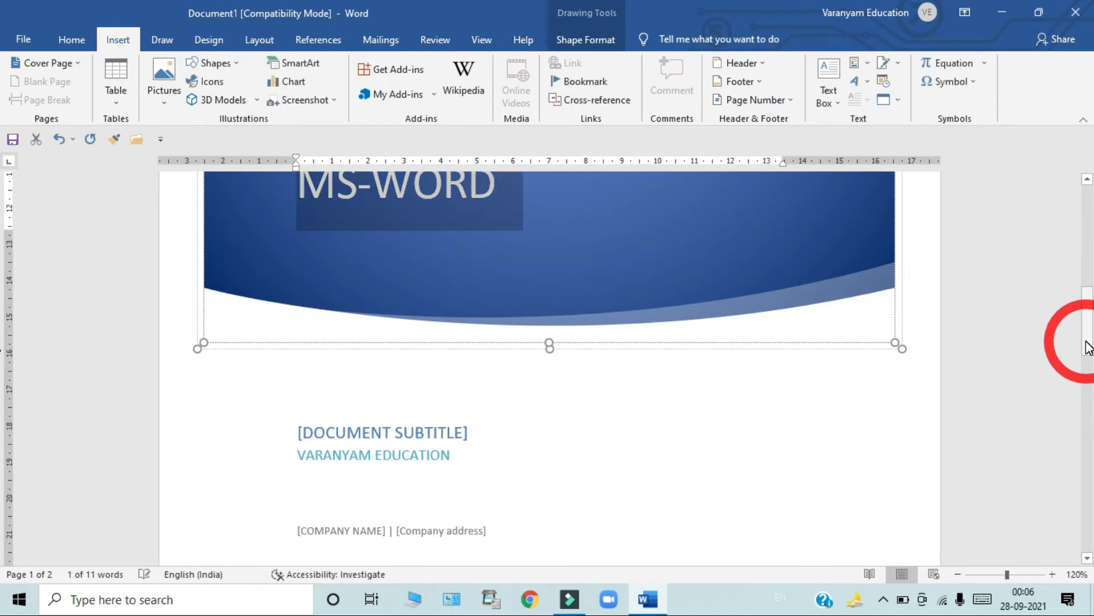
pyautogui.press('BackSpace')
# Clear the entire document, including the cover page and its remaining fields
pyautogui.click(846, 461)
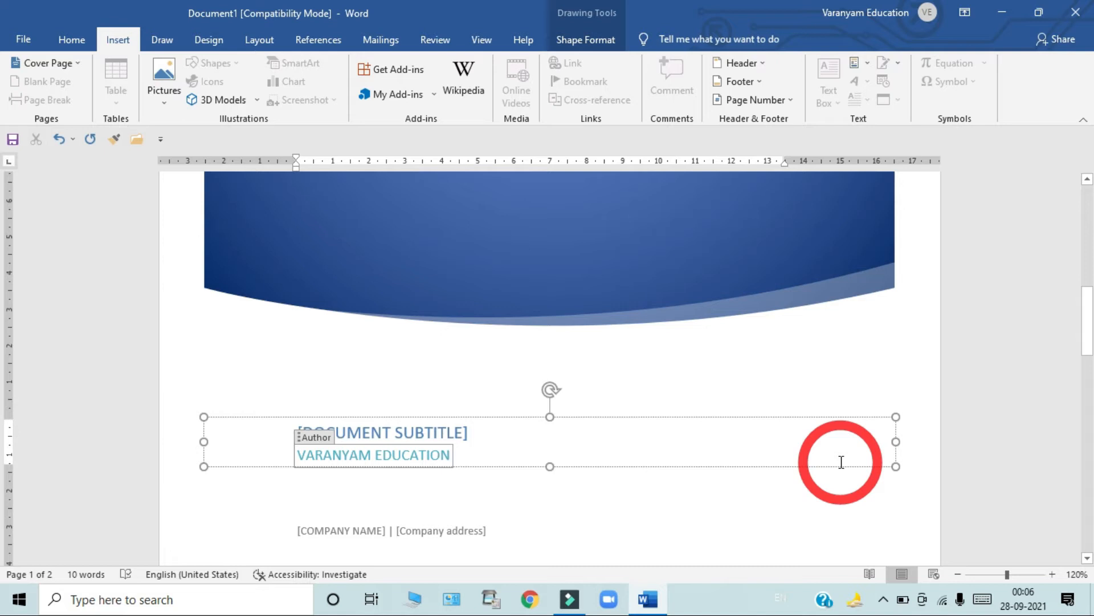
pyautogui.click(906, 394)
pyautogui.scroll(-12, 912, 419)
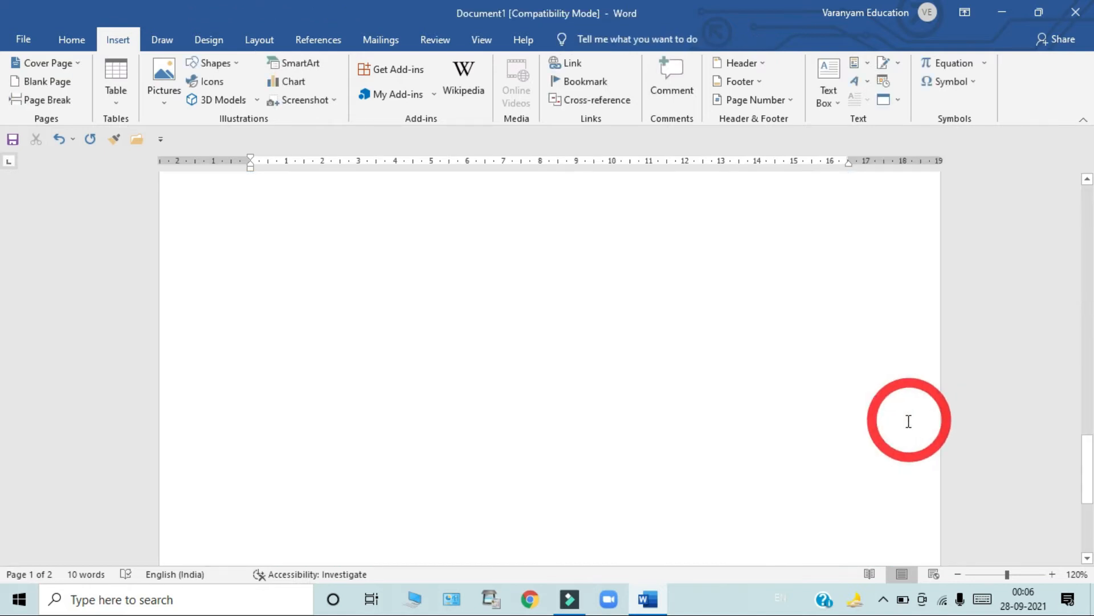
pyautogui.scroll(-1, 909, 421)
pyautogui.click(704, 468)
pyautogui.hotkey('ctrl', 'a')
pyautogui.press('Delete')
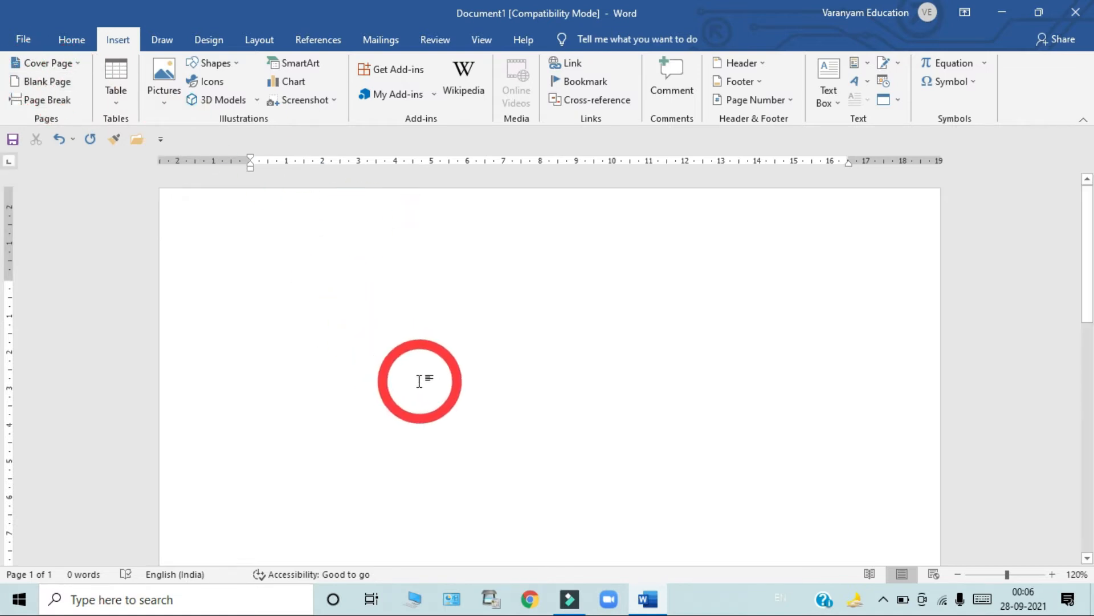
# Insert a blank page in the empty document and try out a page break
pyautogui.scroll(-2, 421, 378)
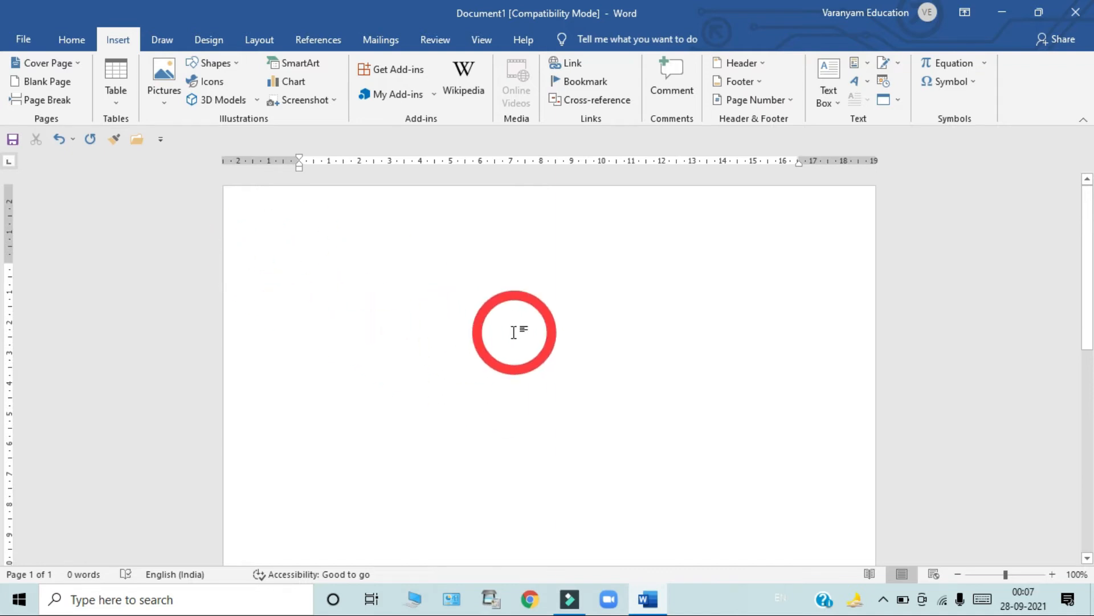
pyautogui.moveTo(1077, 298)
pyautogui.mouseDown()
pyautogui.moveTo(1078, 476)
pyautogui.moveTo(1086, 282)
pyautogui.mouseUp()
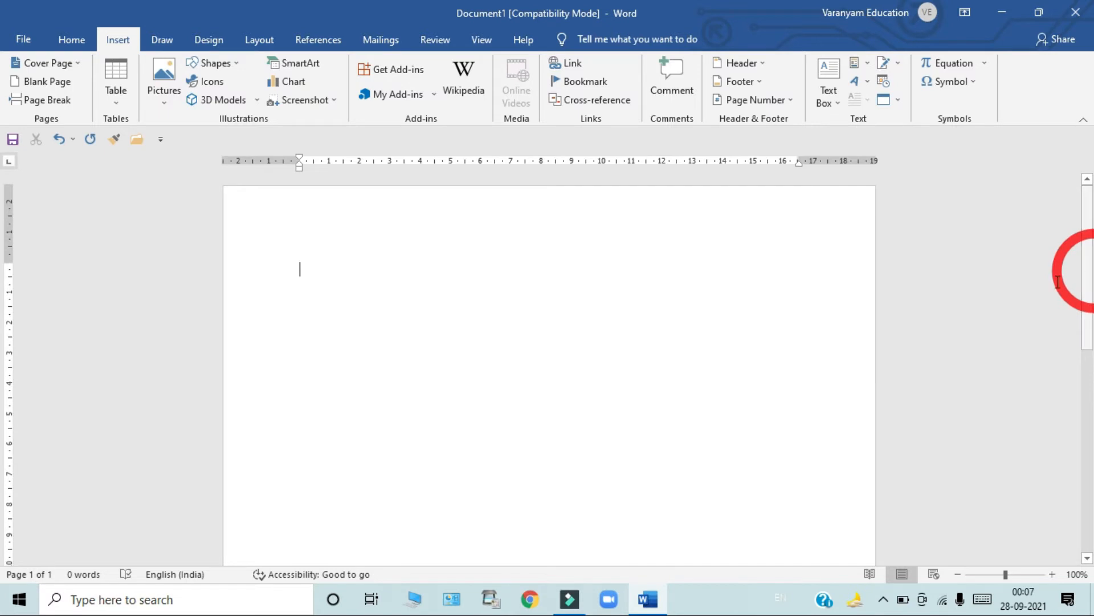
pyautogui.click(49, 86)
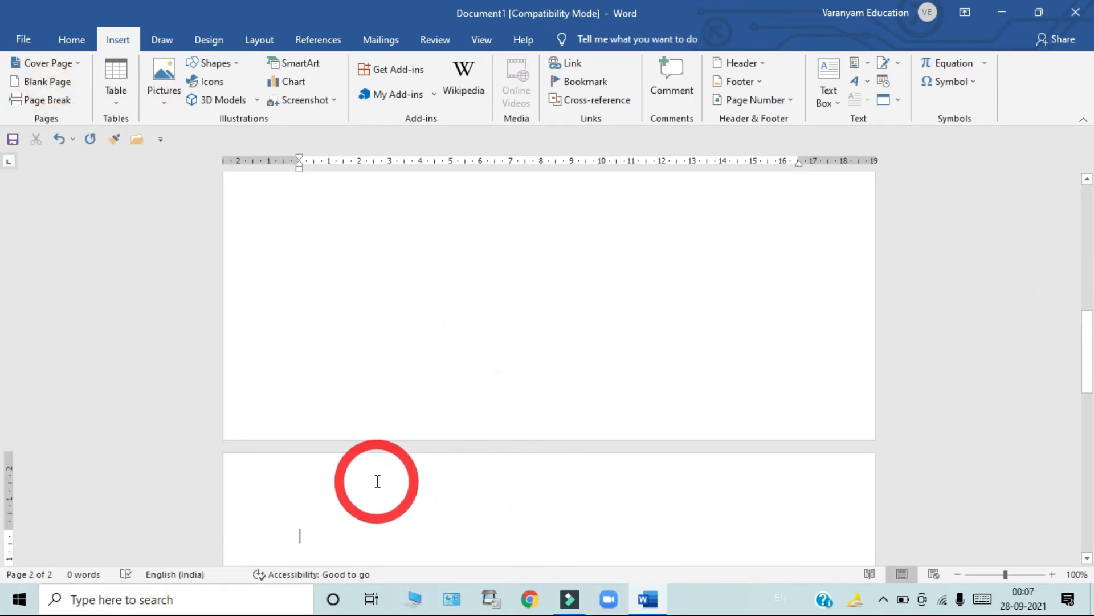
pyautogui.scroll(5, 377, 482)
pyautogui.scroll(-14, 376, 481)
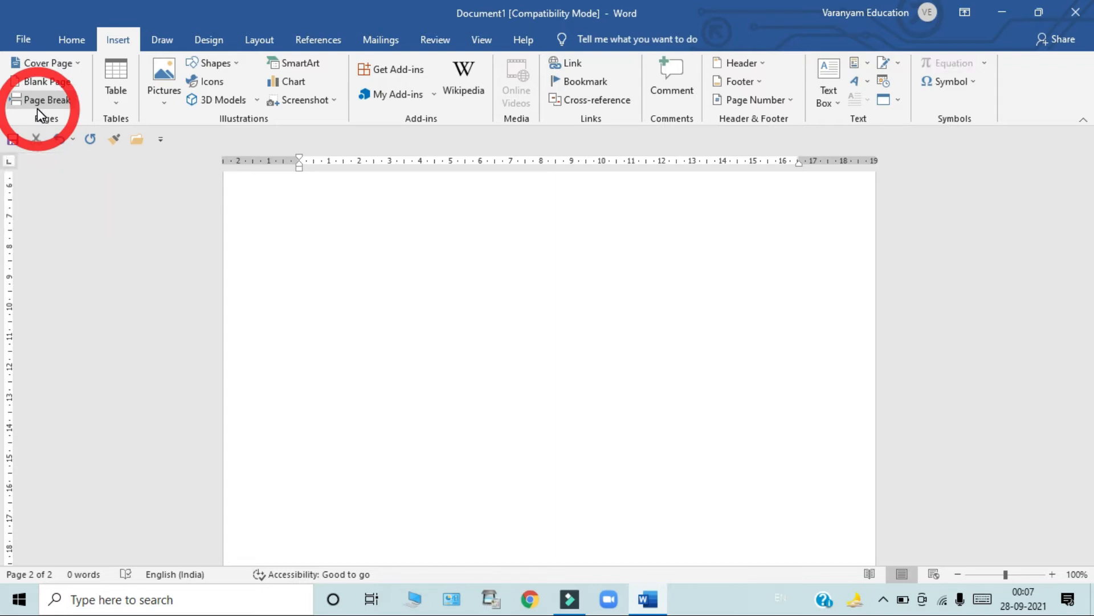
pyautogui.click(37, 108)
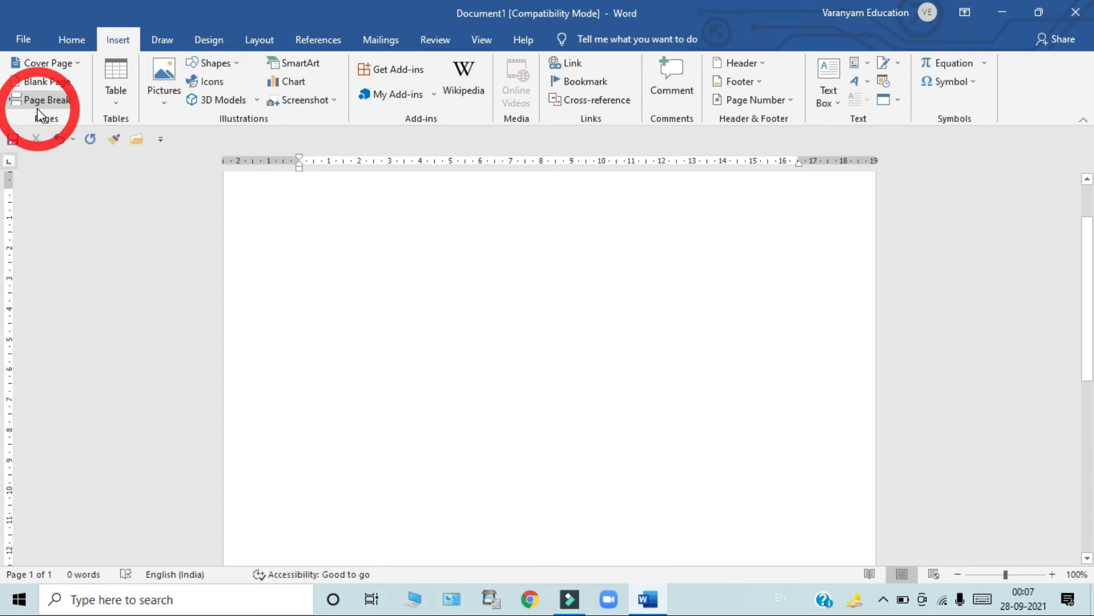
pyautogui.click(37, 108)
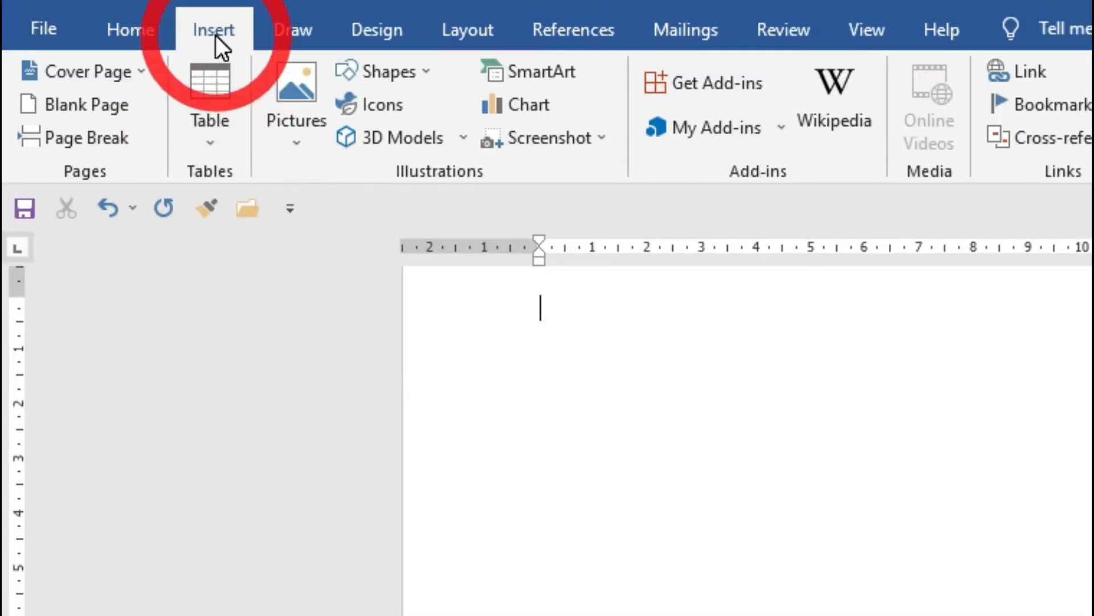
# Insert a table with five columns and four rows
pyautogui.click(217, 127)
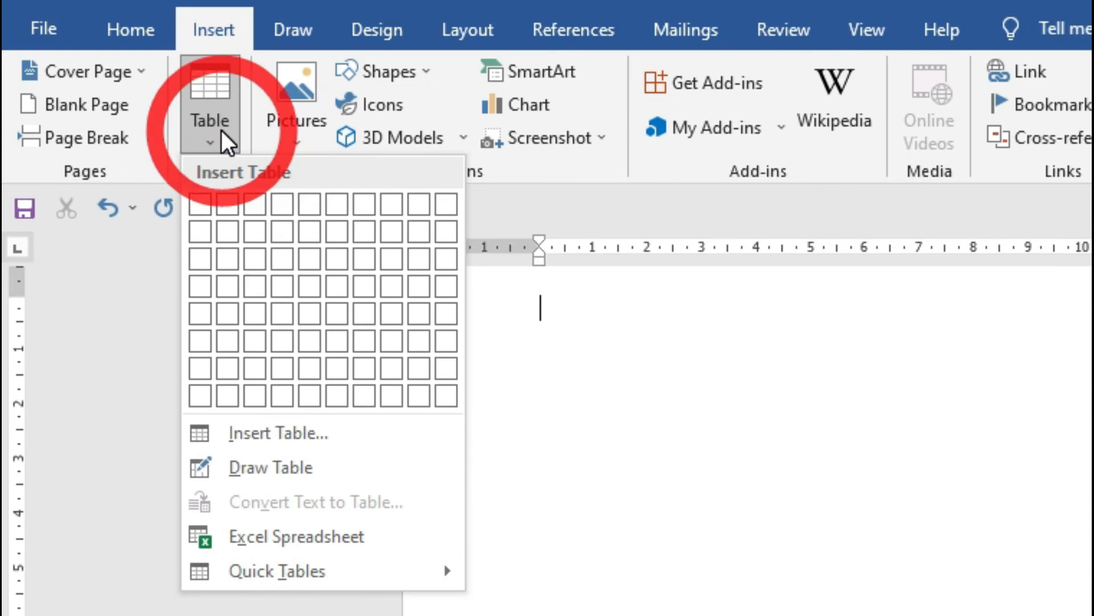
pyautogui.click(199, 25)
pyautogui.click(213, 134)
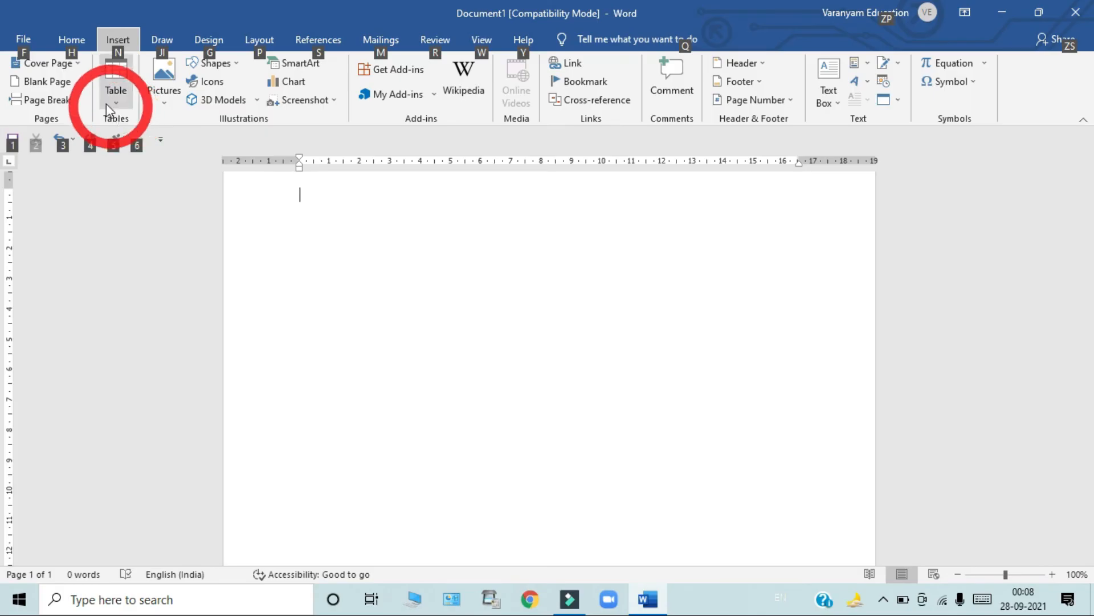
pyautogui.click(106, 103)
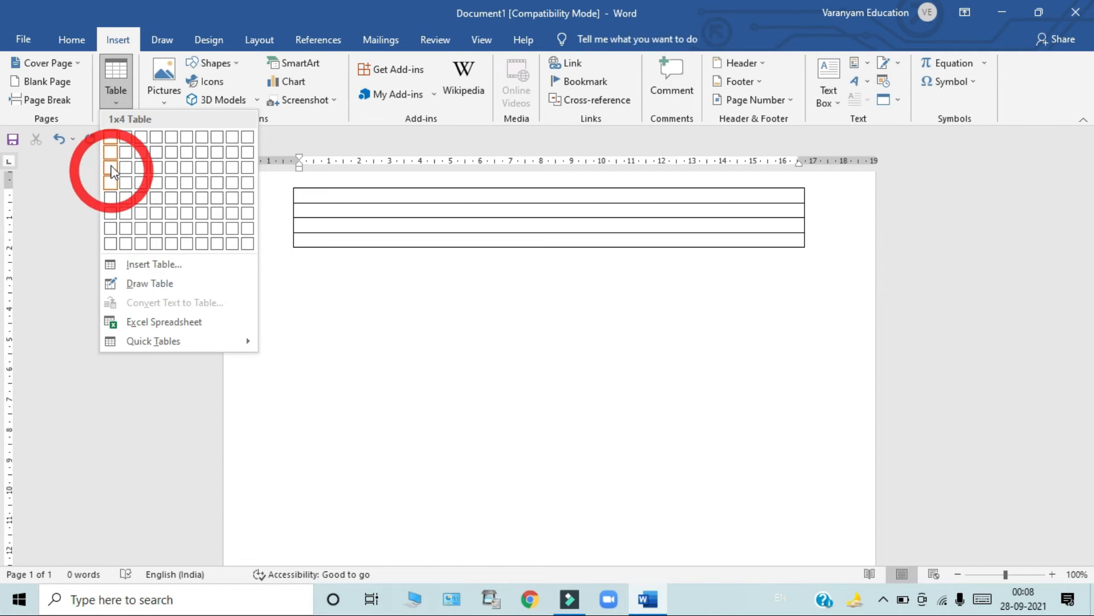
pyautogui.click(176, 184)
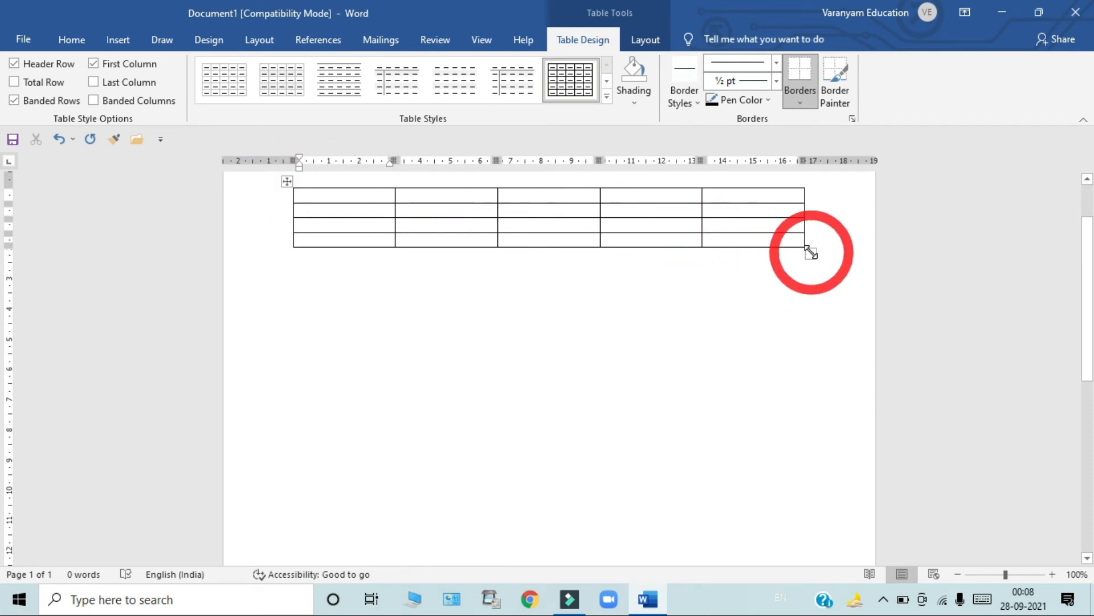
# Enlarge the whole table so its rows are taller, and narrow the first column to about half its width
pyautogui.moveTo(811, 253); pyautogui.dragTo(818, 355)
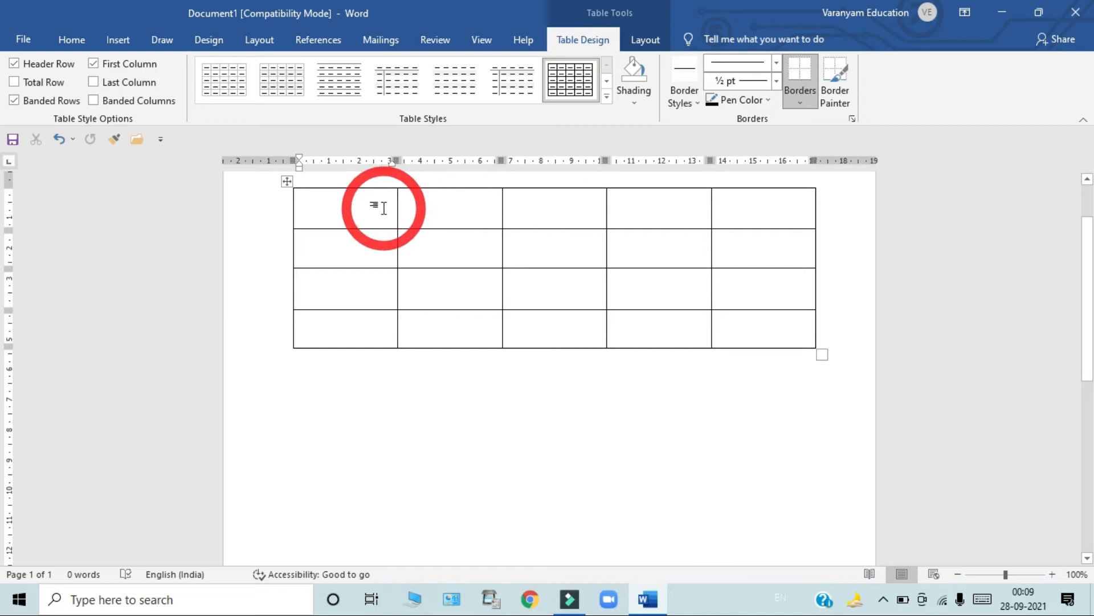
pyautogui.click(424, 208)
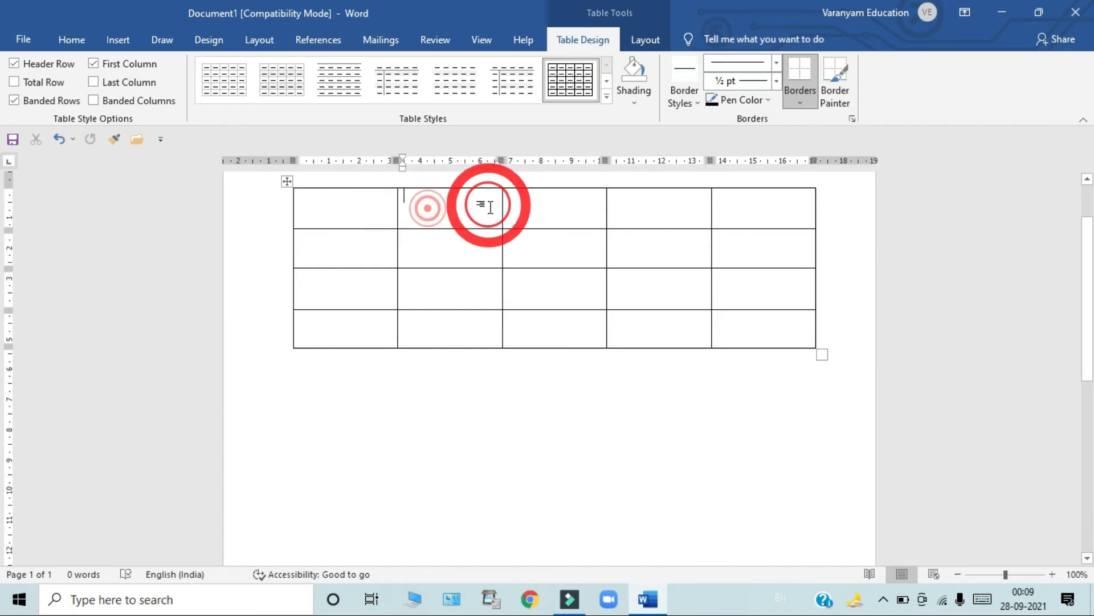
pyautogui.click(553, 215)
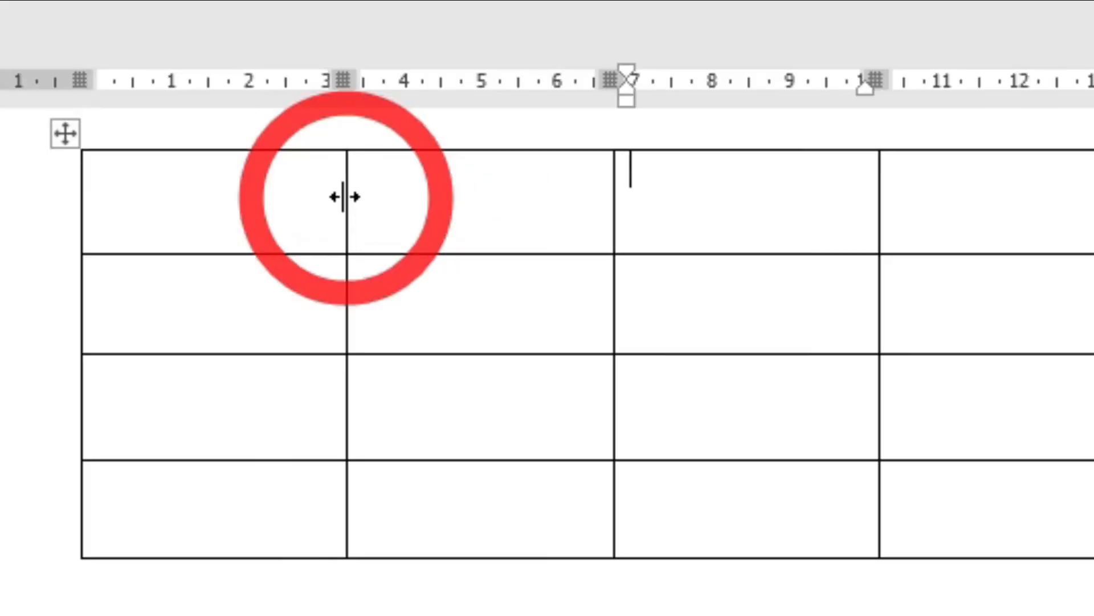
pyautogui.moveTo(397, 206); pyautogui.dragTo(343, 215)
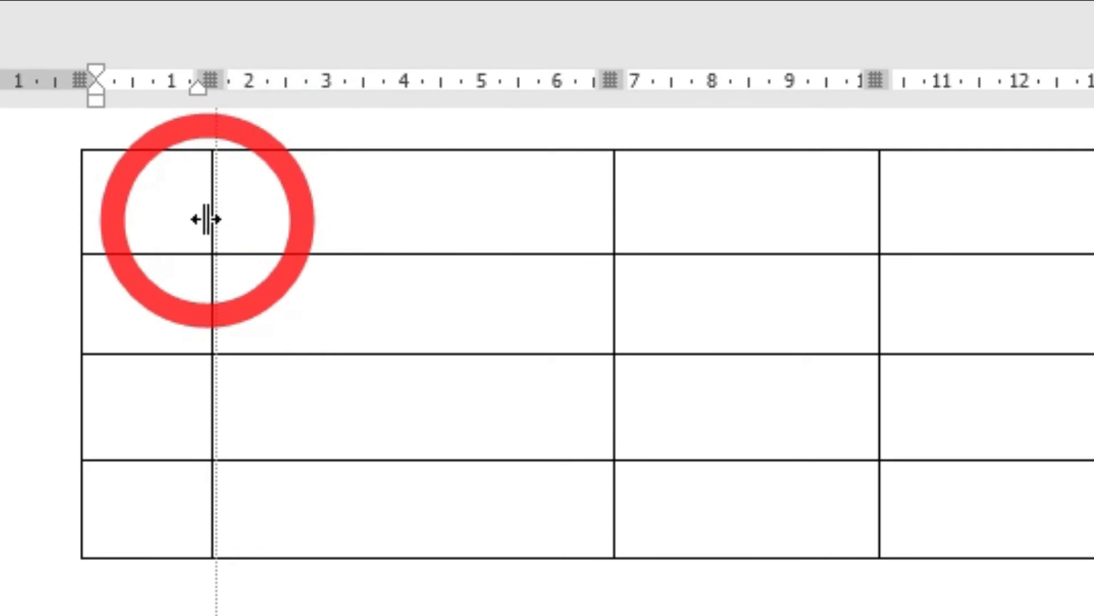
pyautogui.moveTo(206, 219); pyautogui.dragTo(205, 218)
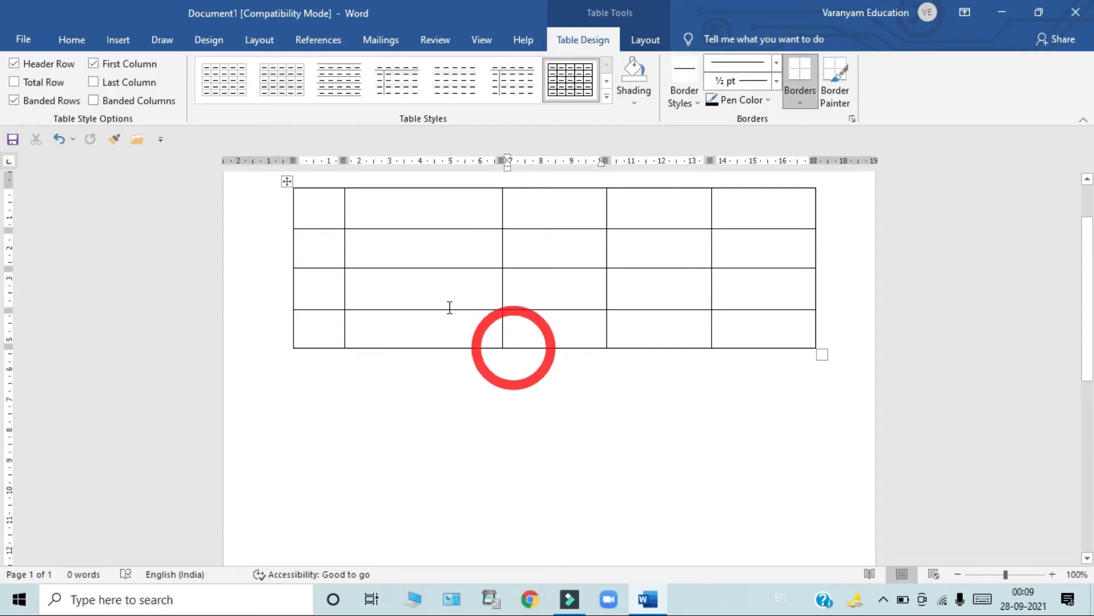
# Number the cells of the table's first column from 1 to 4
pyautogui.click(329, 210)
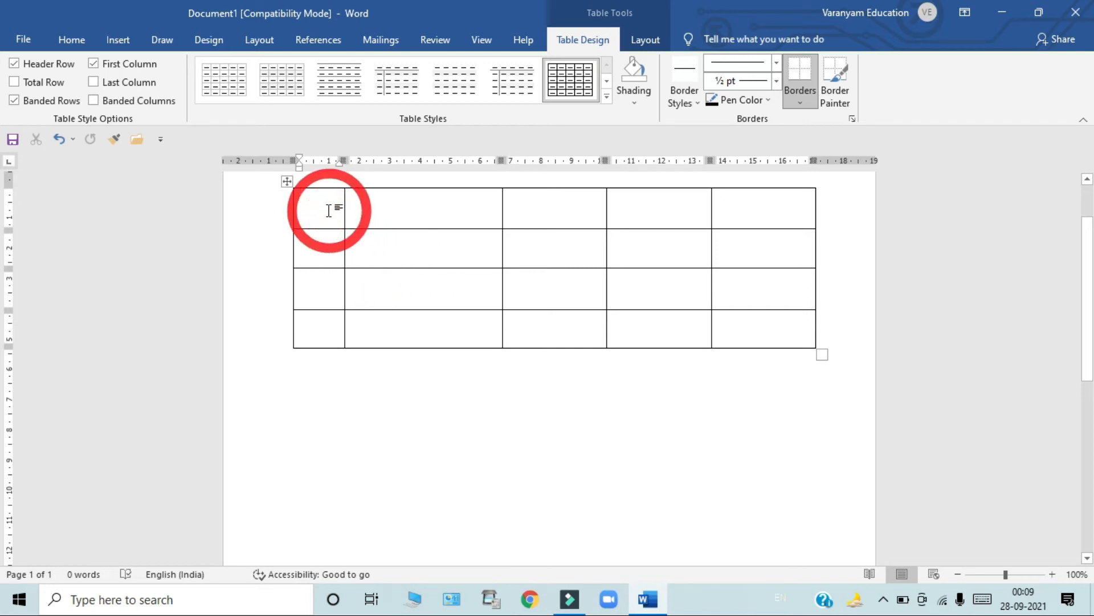
pyautogui.write('1')
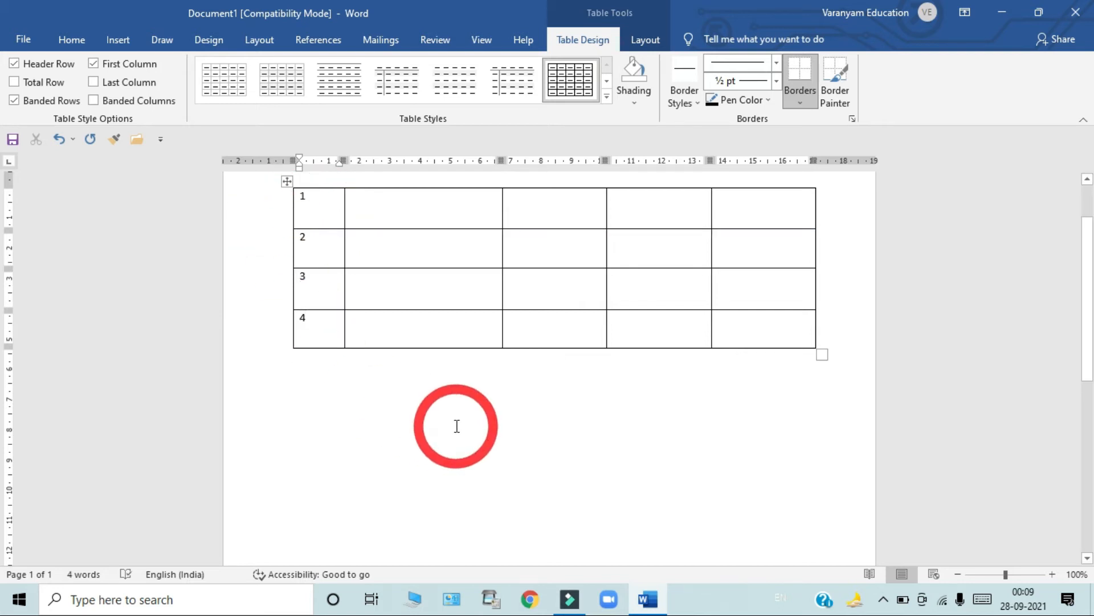
pyautogui.click(320, 212)
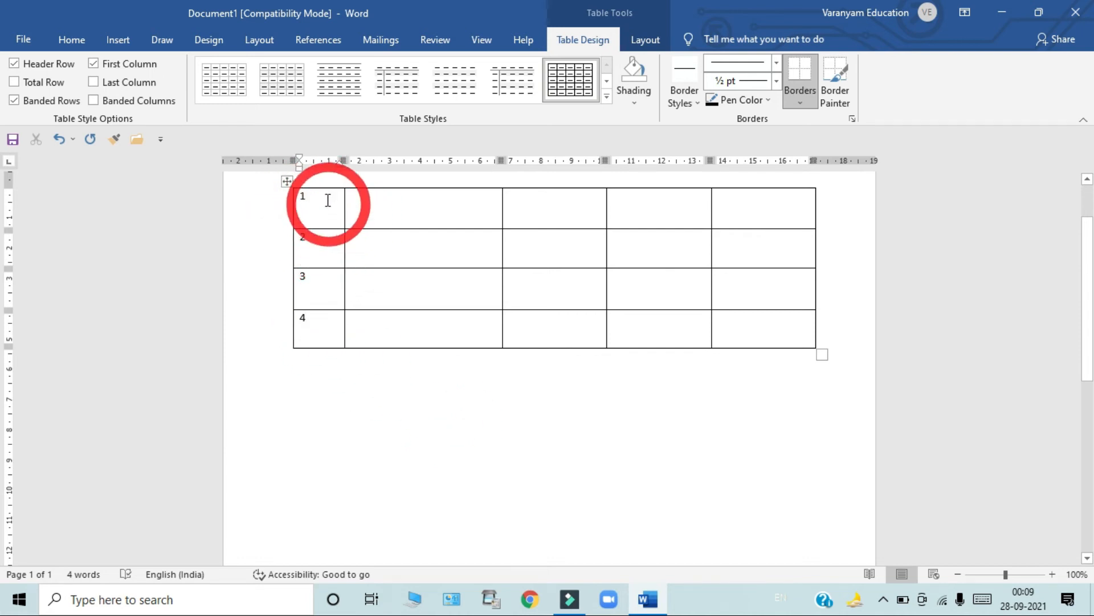
pyautogui.click(425, 222)
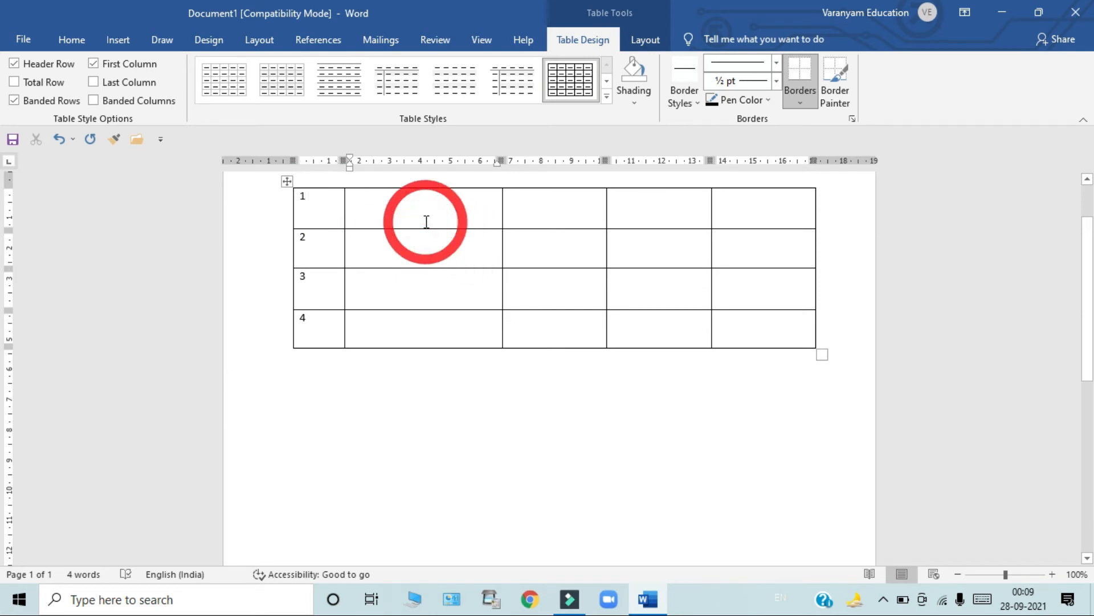
pyautogui.moveTo(320, 205); pyautogui.dragTo(655, 206)
pyautogui.moveTo(446, 202); pyautogui.dragTo(453, 336)
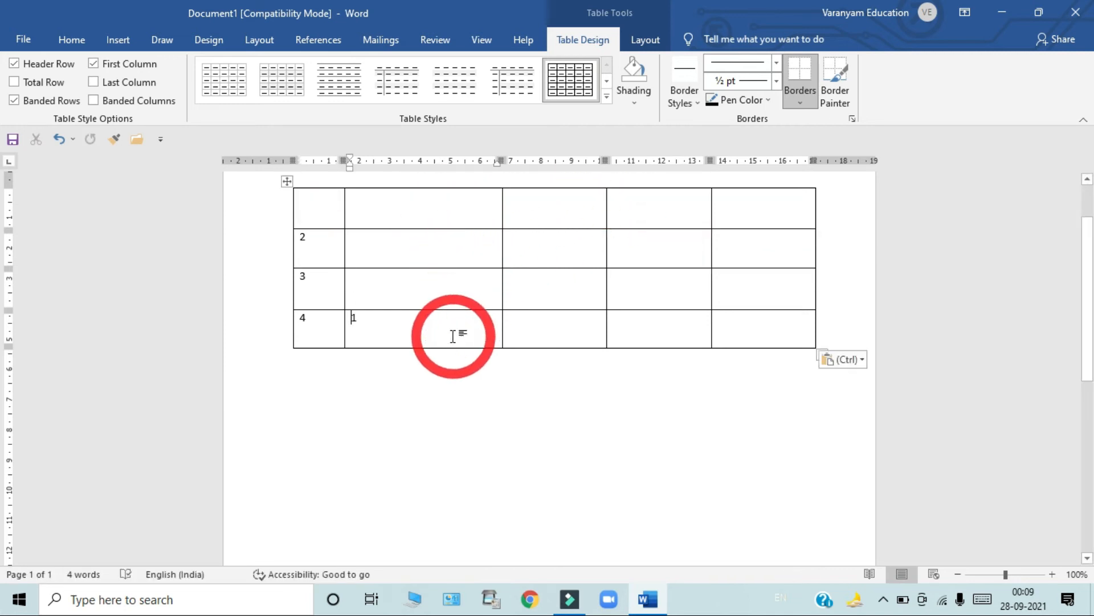
pyautogui.hotkey('ctrl', 'z')
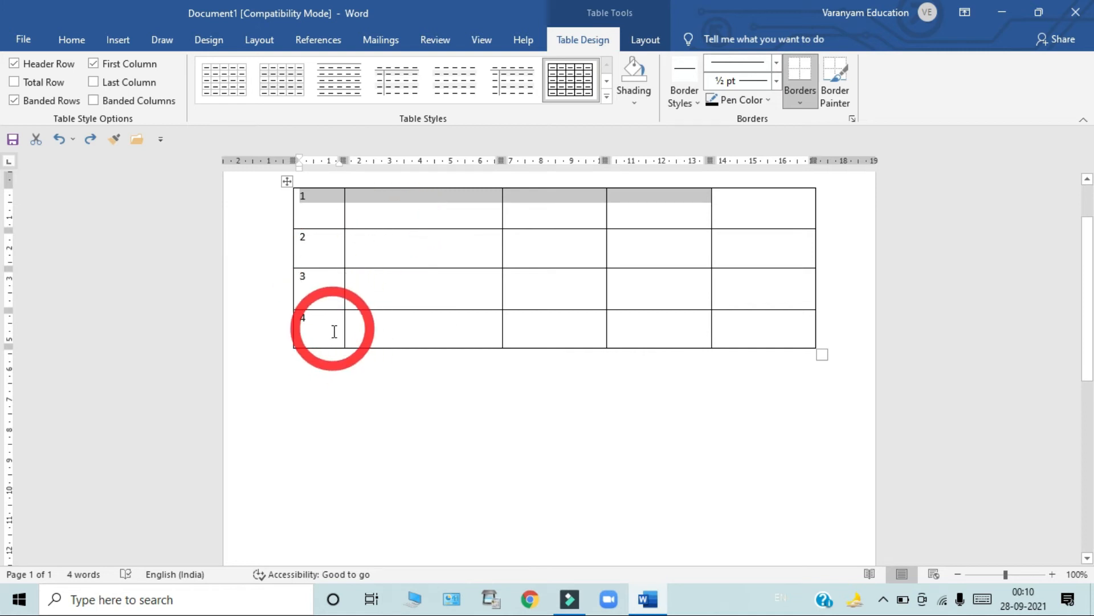
# Add a fifth row at the end of the table by advancing past the last cell of row 4
pyautogui.click(360, 335)
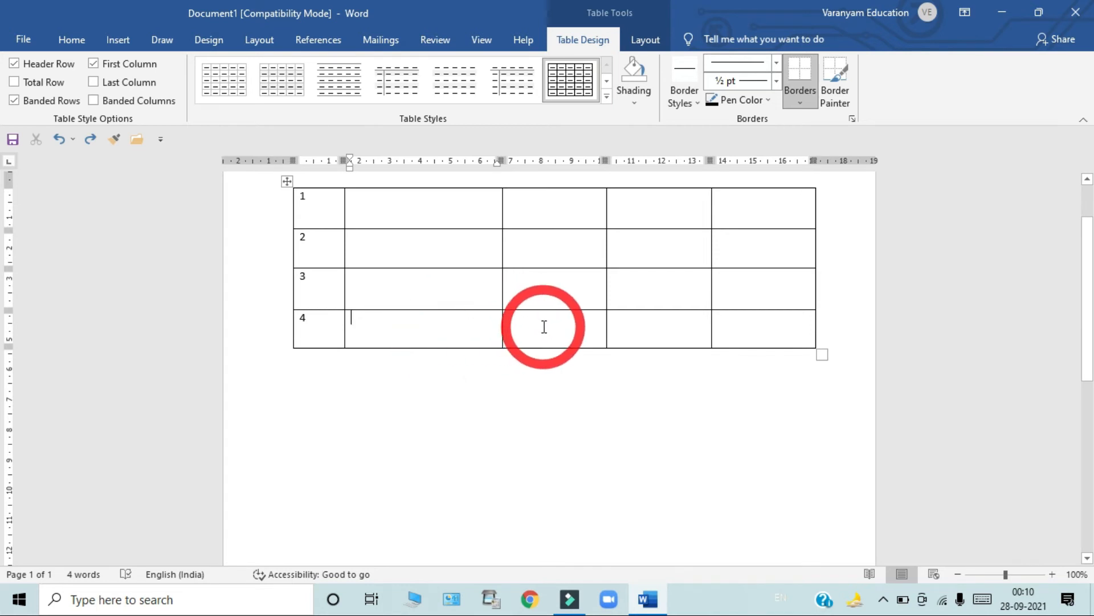
pyautogui.click(365, 330)
pyautogui.click(360, 325)
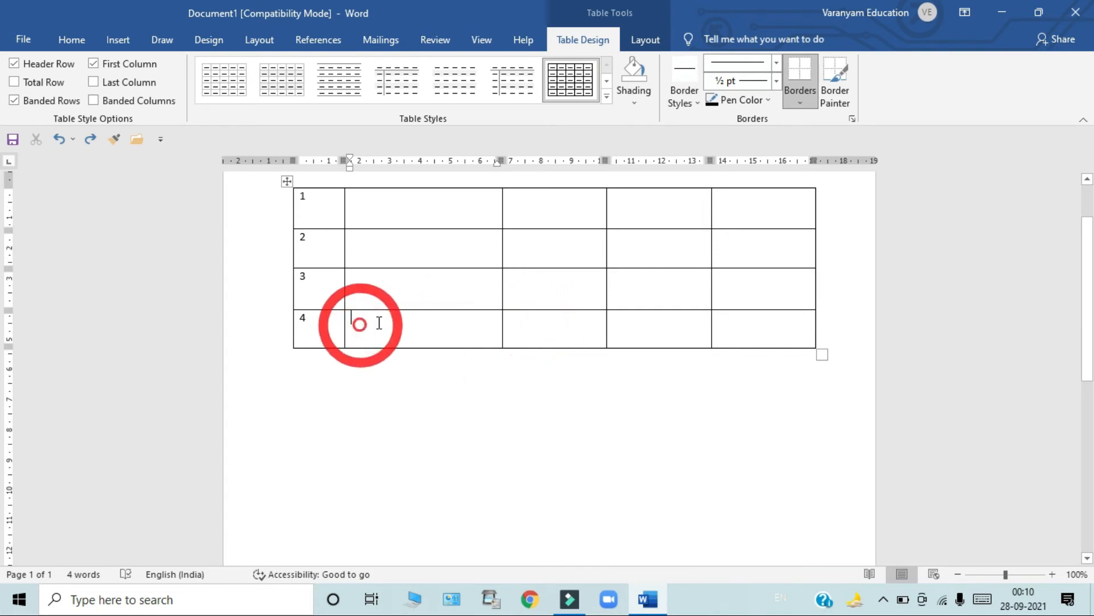
pyautogui.click(367, 324)
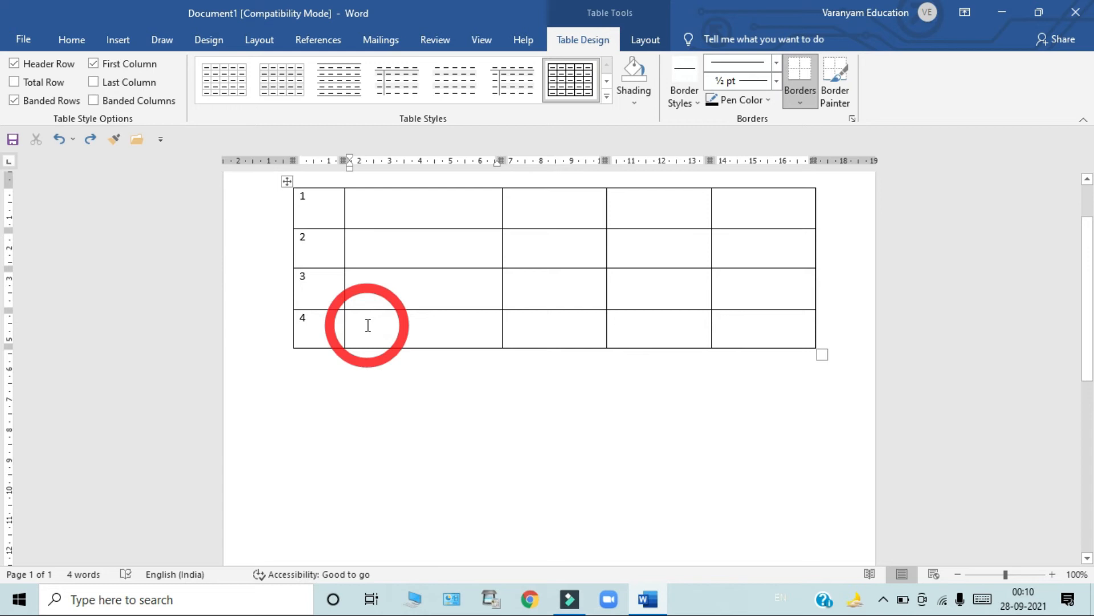
pyautogui.press('Tab')
pyautogui.press('Tab')
pyautogui.press('Tab')
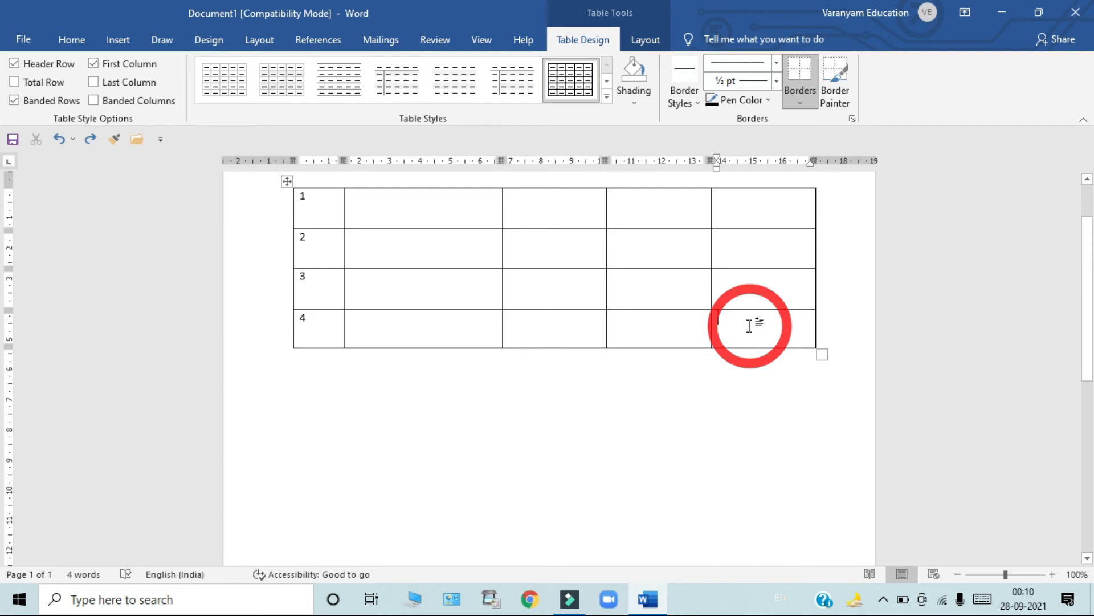
pyautogui.press('Tab')
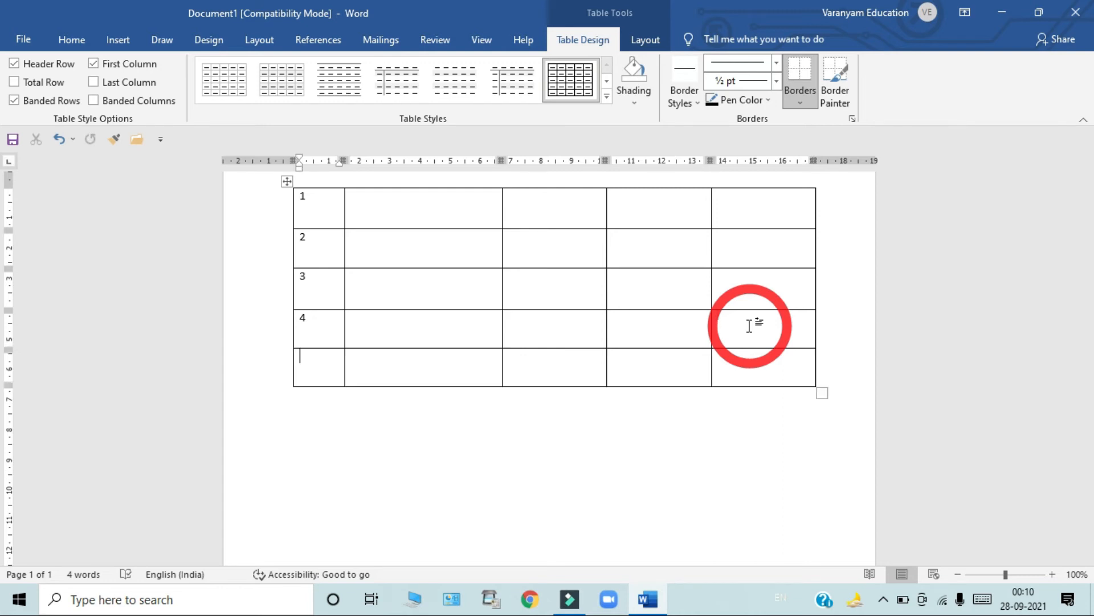
# Delete the table along with all document content and show the Insert commands again
pyautogui.hotkey('ctrl', 'a')
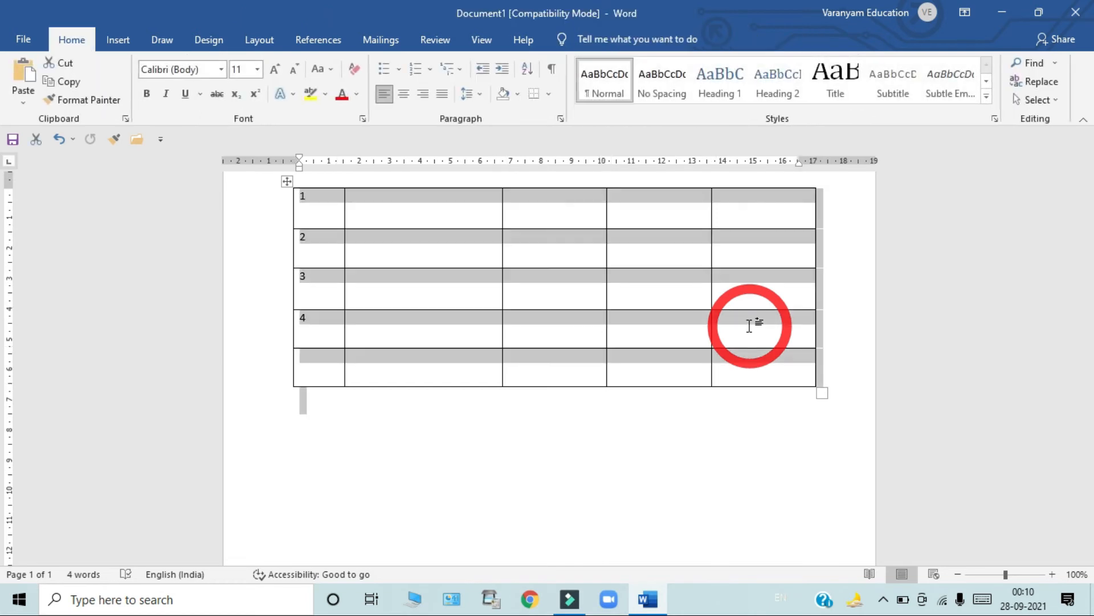
pyautogui.press('Delete')
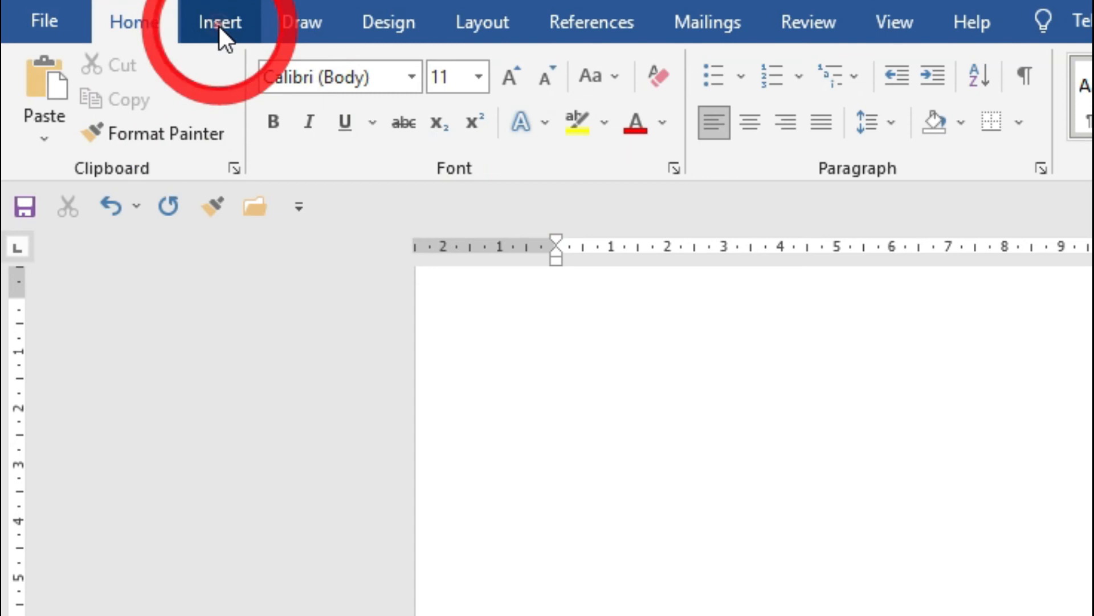
pyautogui.click(219, 25)
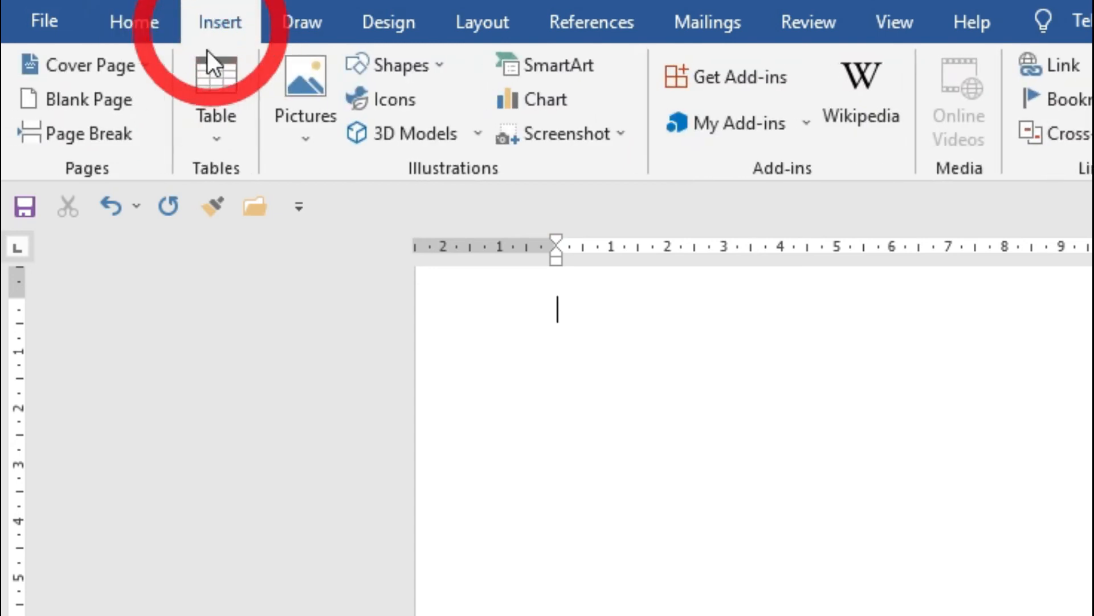
# Try to insert a table with 70 columns through the Insert Table dialog and dismiss the resulting alert
pyautogui.click(218, 137)
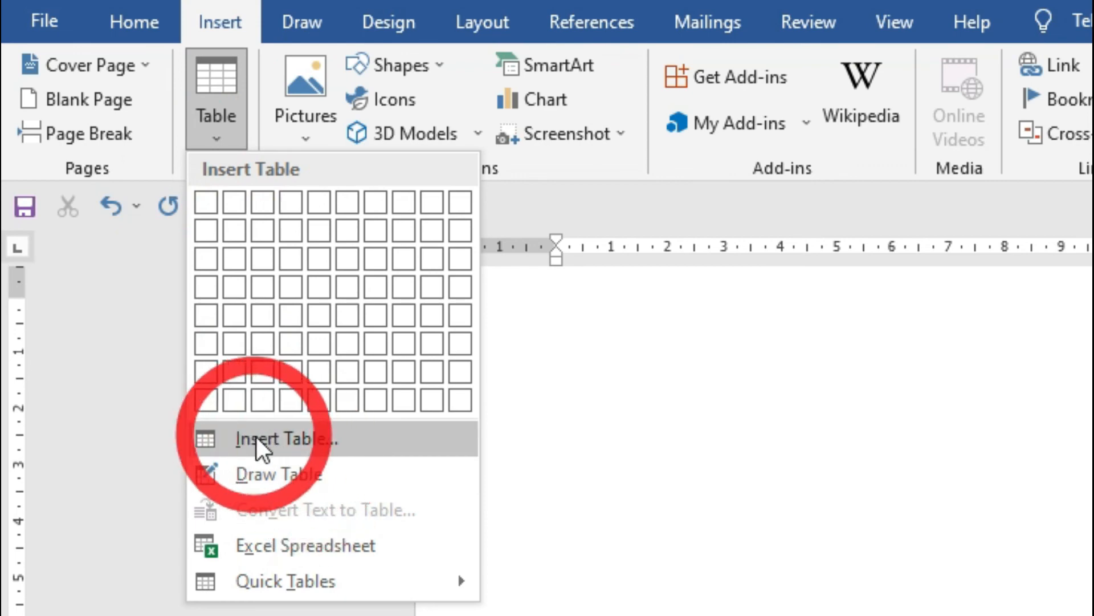
pyautogui.click(259, 439)
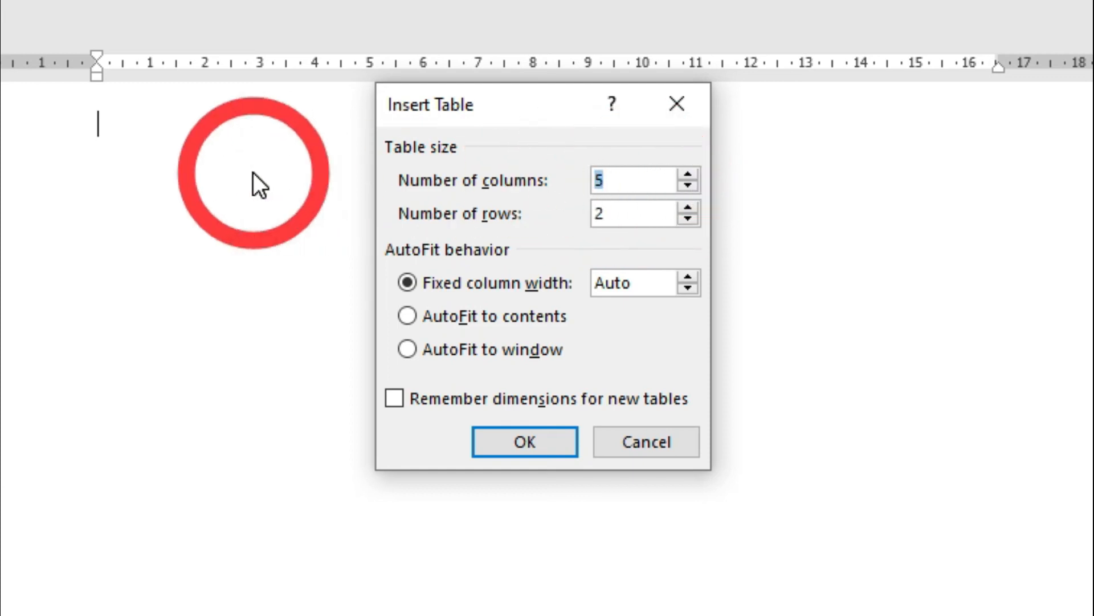
pyautogui.press('Return')
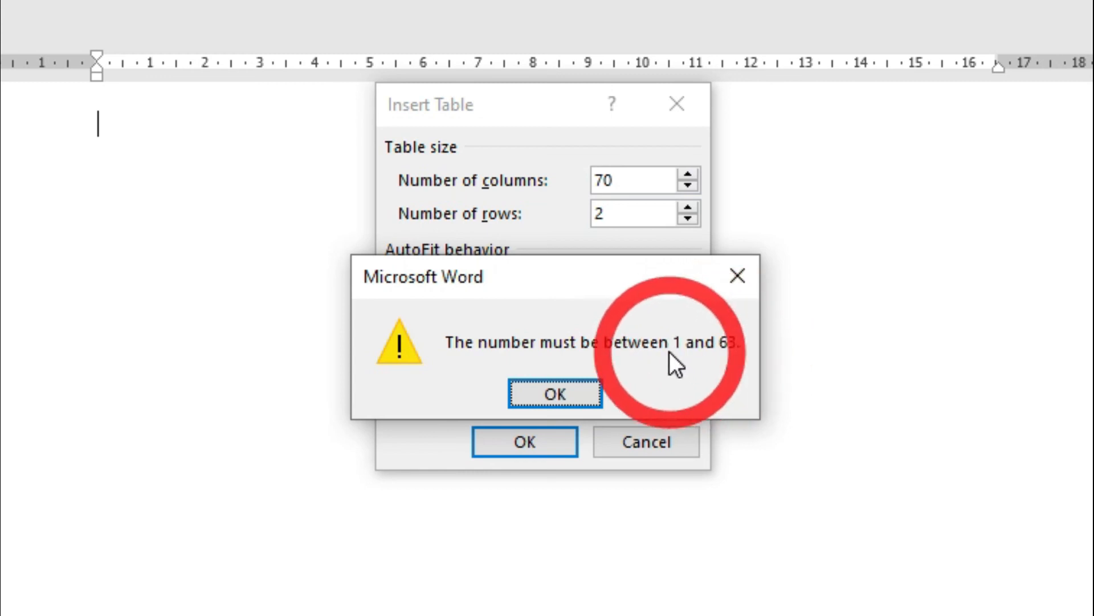
pyautogui.click(570, 394)
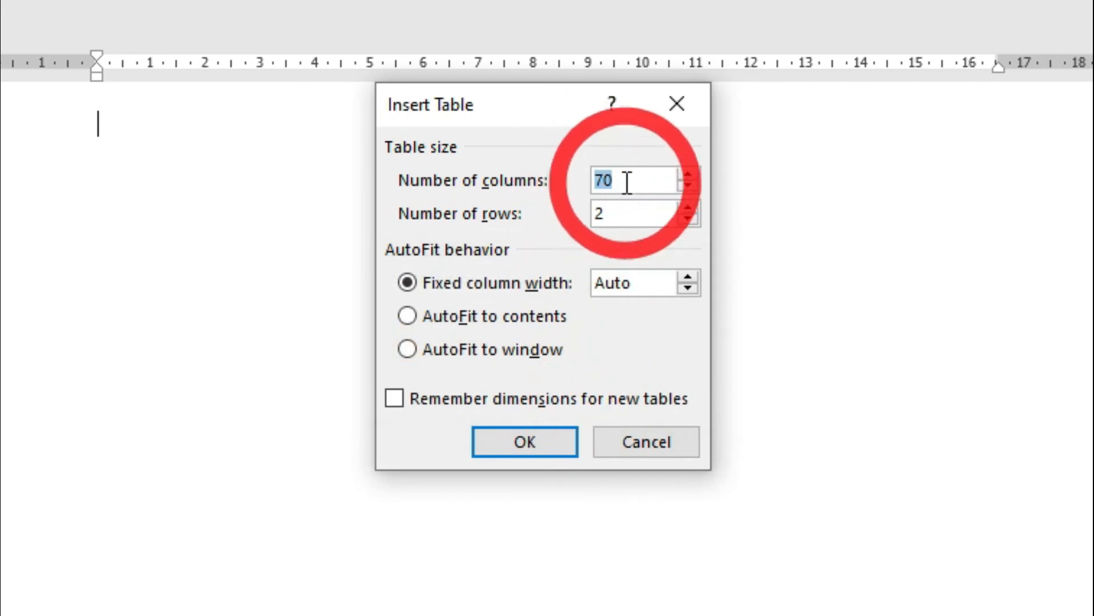
# Try a table size of 6 columns and 40000 rows, then cancel the table insertion
pyautogui.press('BackSpace')
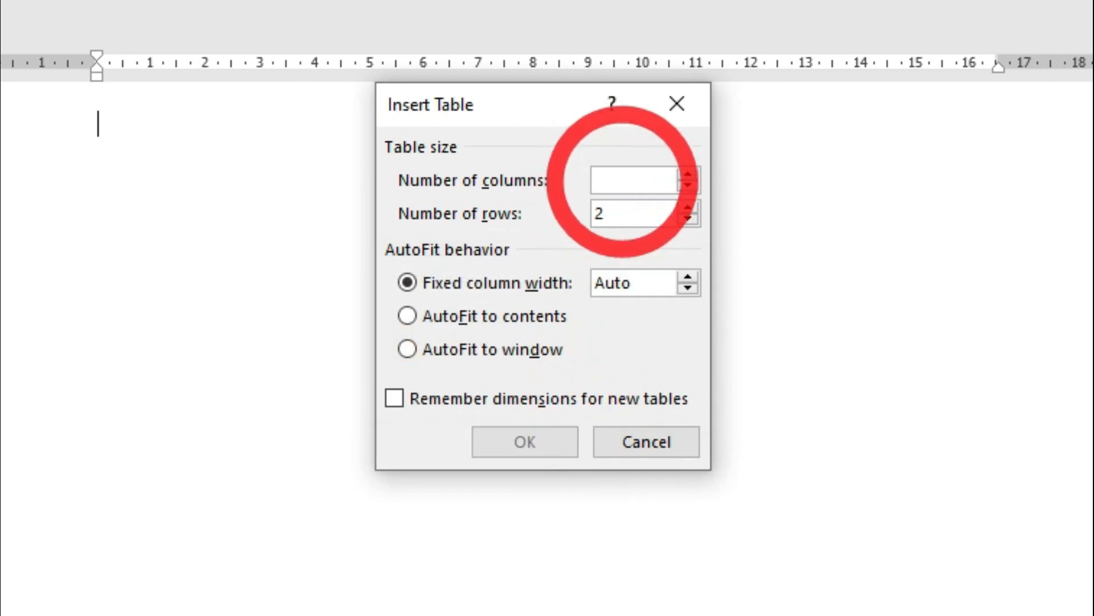
pyautogui.write('6')
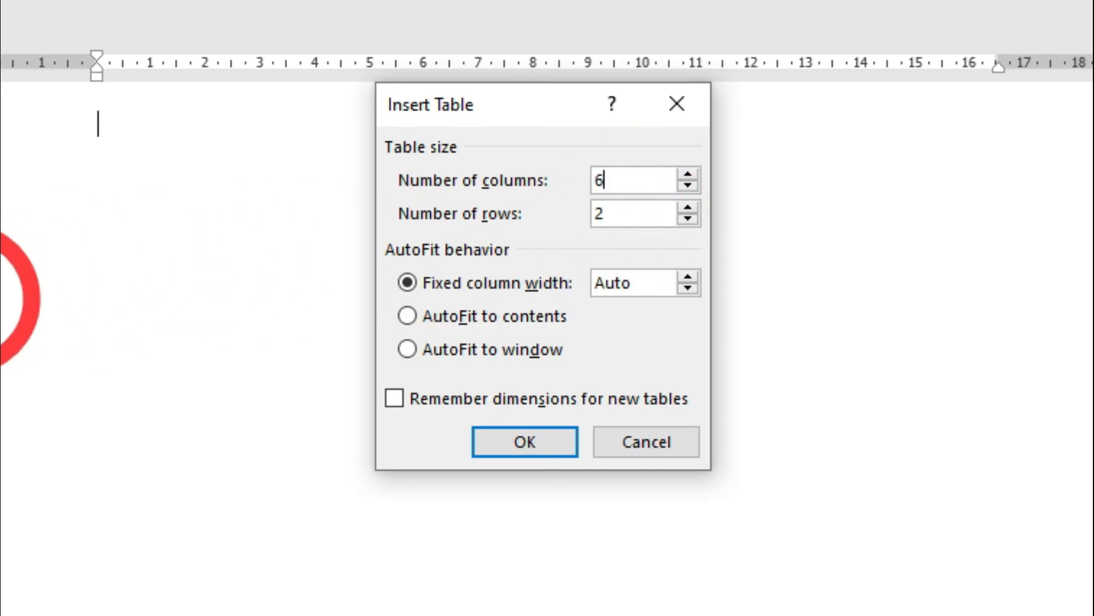
pyautogui.click(624, 222)
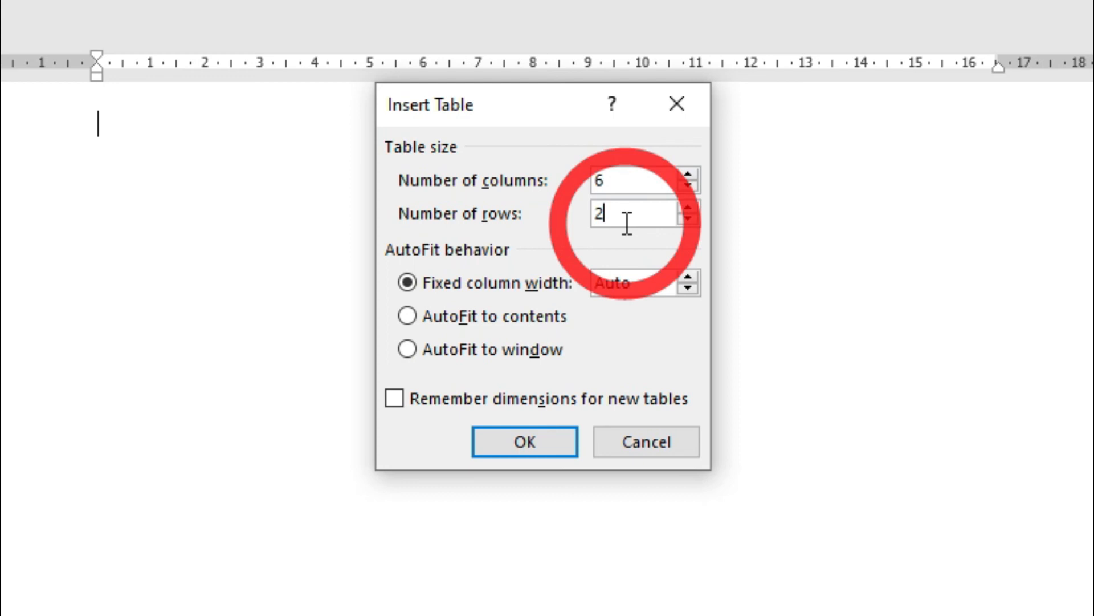
pyautogui.press('BackSpace')
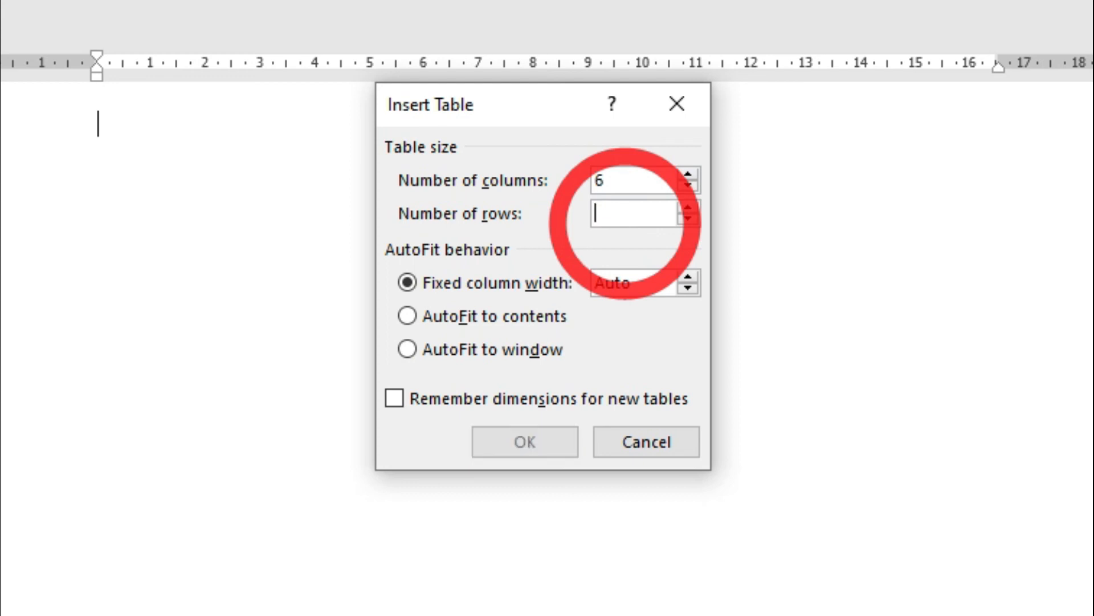
pyautogui.write('40000')
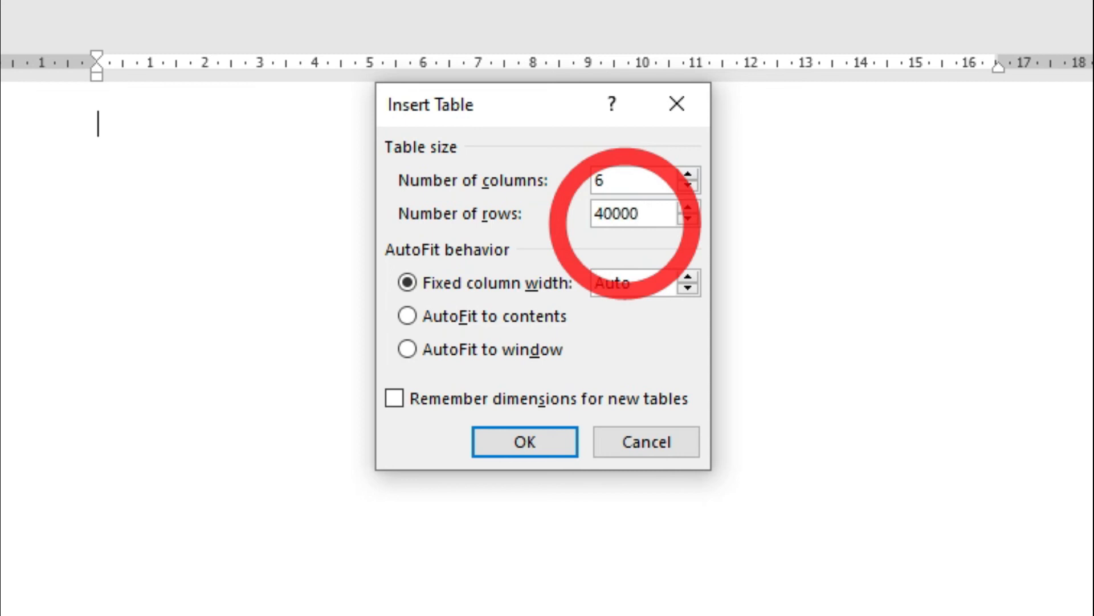
pyautogui.press('Return')
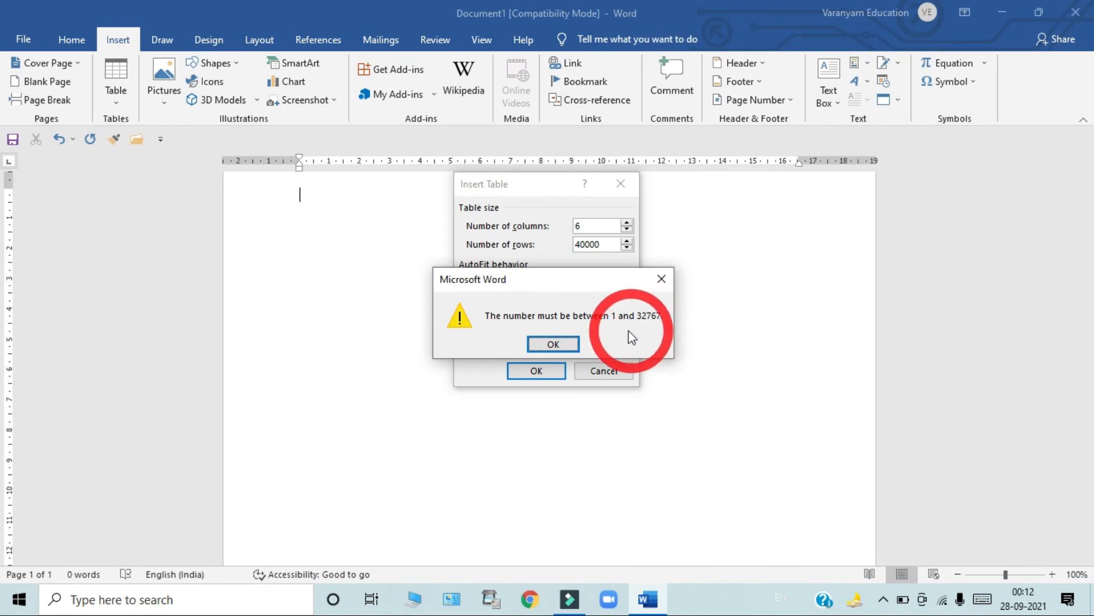
pyautogui.click(553, 345)
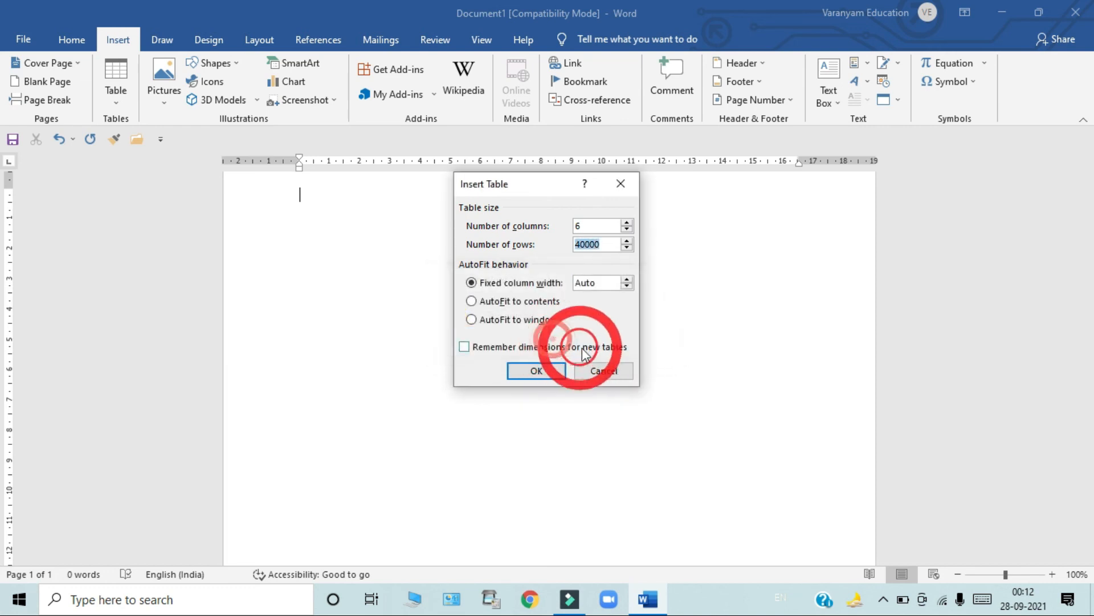
pyautogui.click(607, 371)
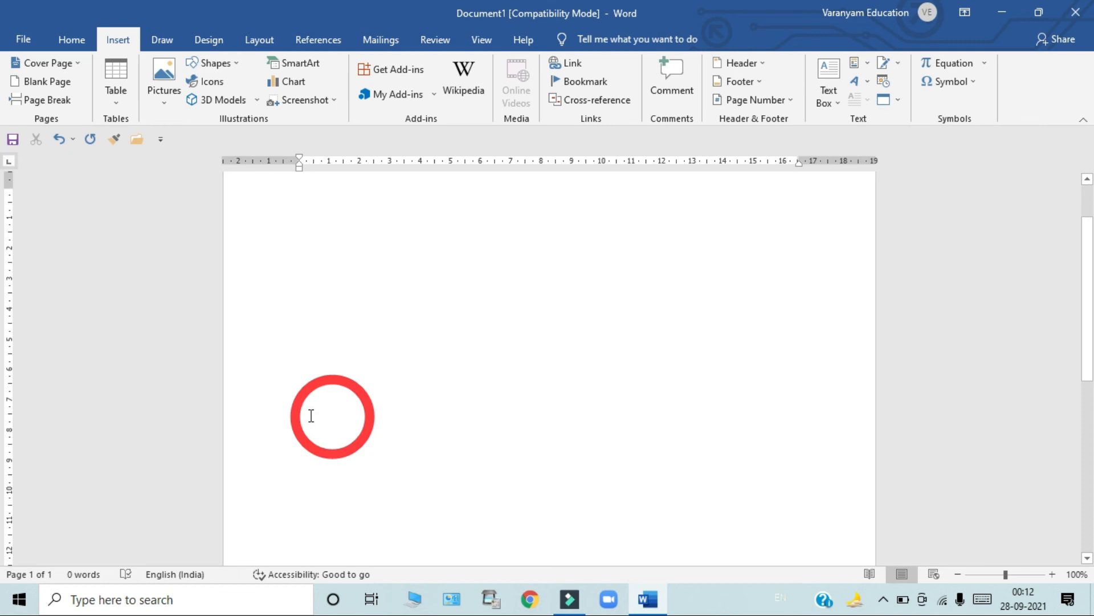
# Draw the outer border of a table about 17.4 cm wide and 7.4 cm high using Draw Table
pyautogui.click(116, 100)
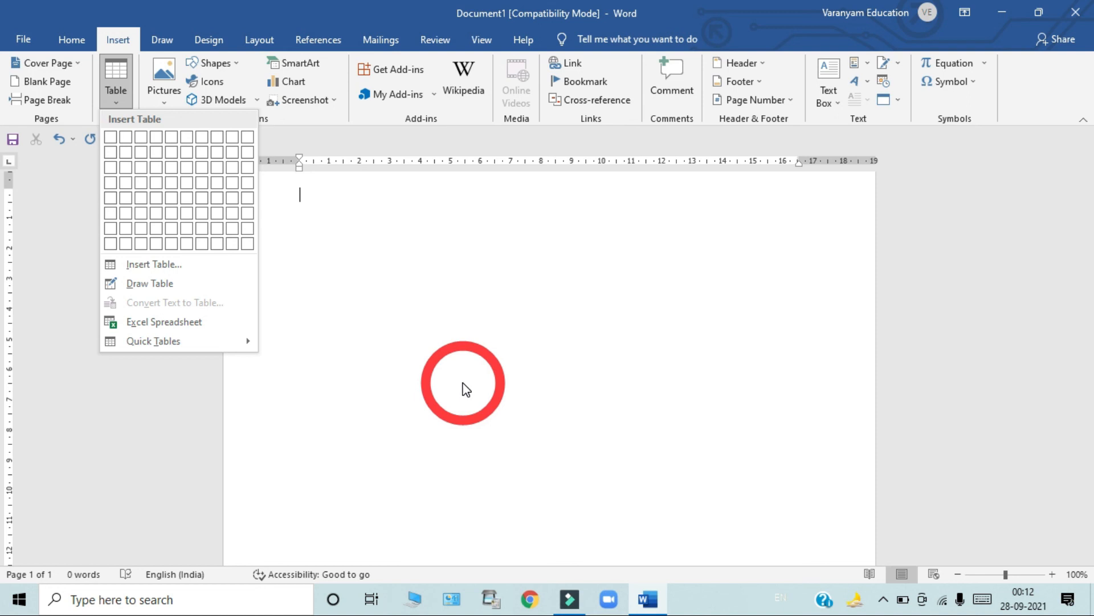
pyautogui.click(173, 291)
pyautogui.moveTo(308, 208)
pyautogui.mouseDown()
pyautogui.moveTo(508, 345)
pyautogui.moveTo(684, 420)
pyautogui.moveTo(833, 434)
pyautogui.mouseUp()
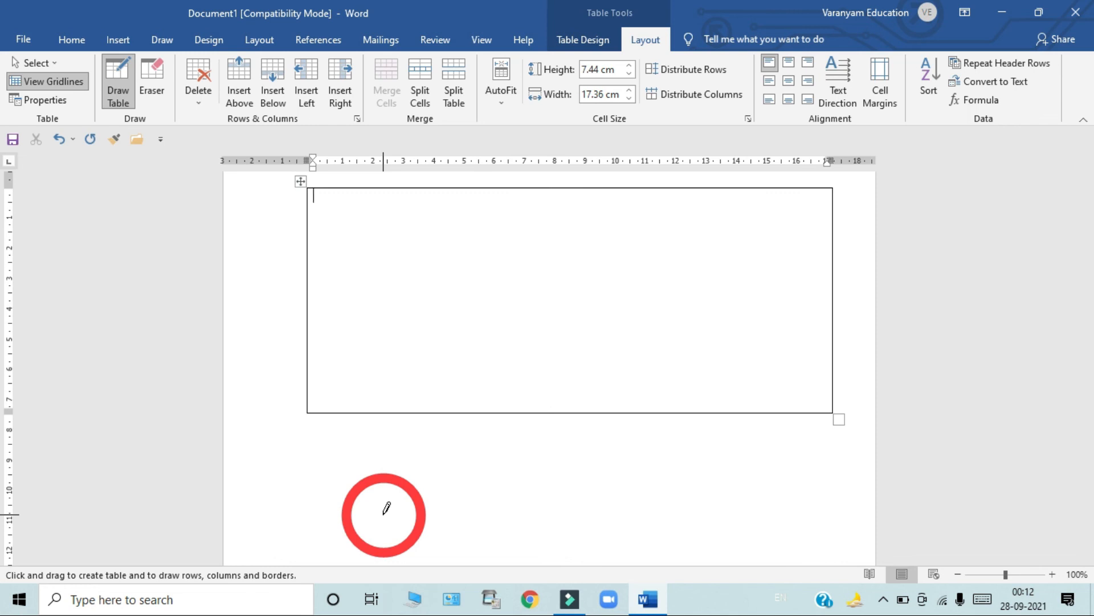
# Divide the drawn table into three rows about 2.8, 2.5 and 2.1 cm high and three columns, the middle one about 7.7 cm wide
pyautogui.moveTo(308, 271); pyautogui.dragTo(610, 274)
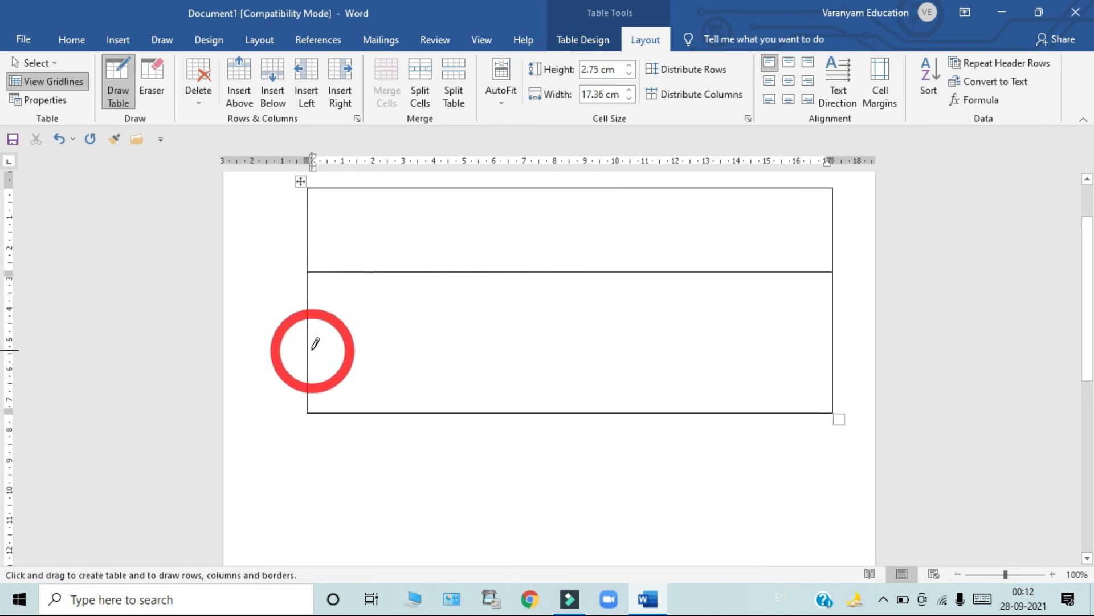
pyautogui.moveTo(322, 348); pyautogui.dragTo(586, 348)
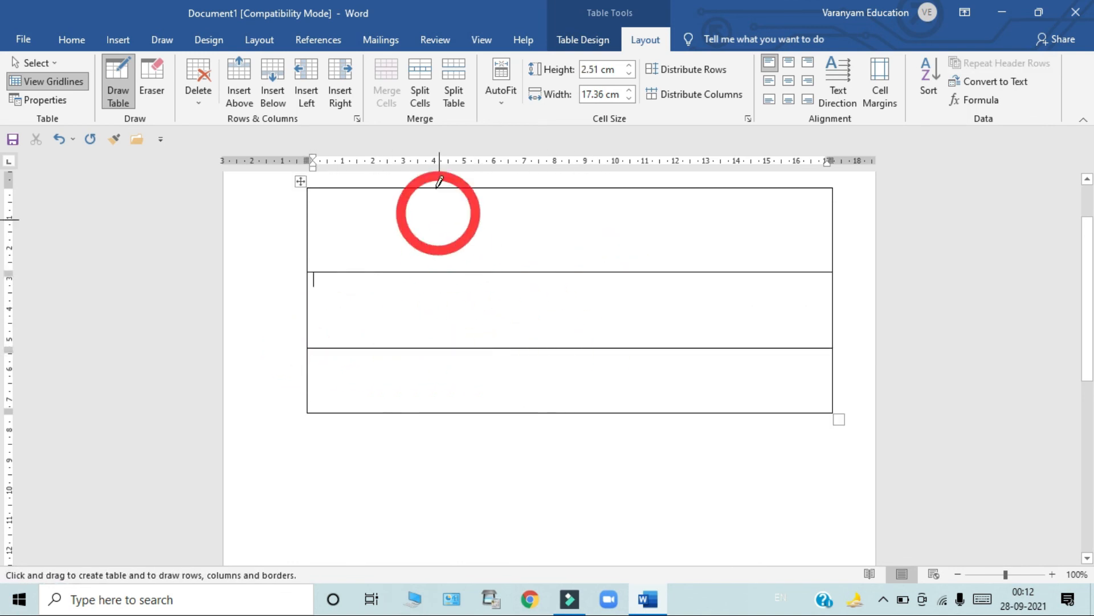
pyautogui.moveTo(422, 182); pyautogui.dragTo(410, 386)
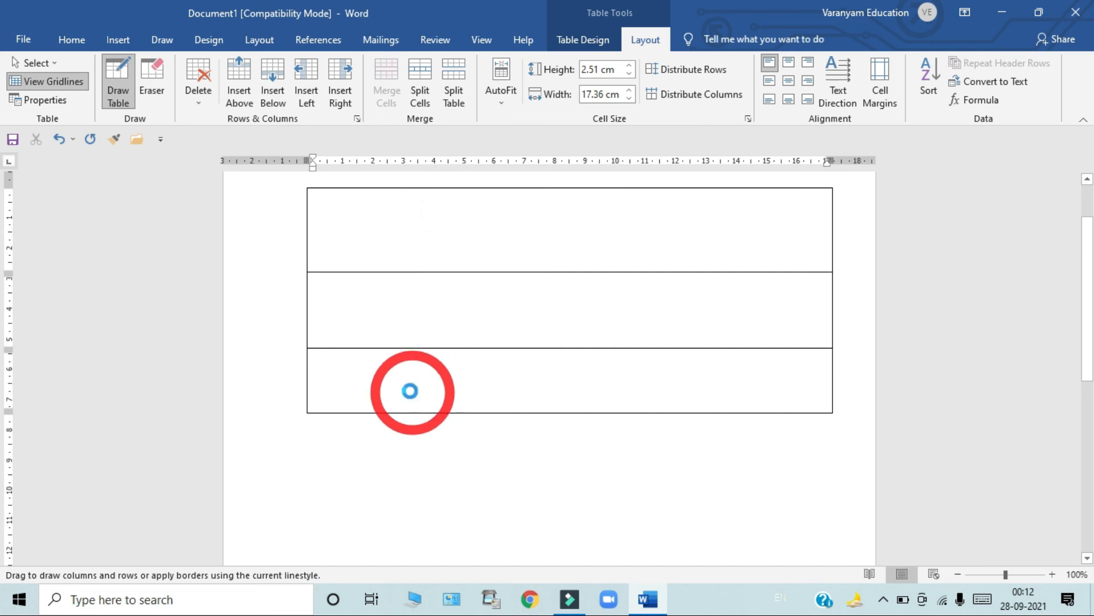
pyautogui.moveTo(649, 176); pyautogui.dragTo(649, 419)
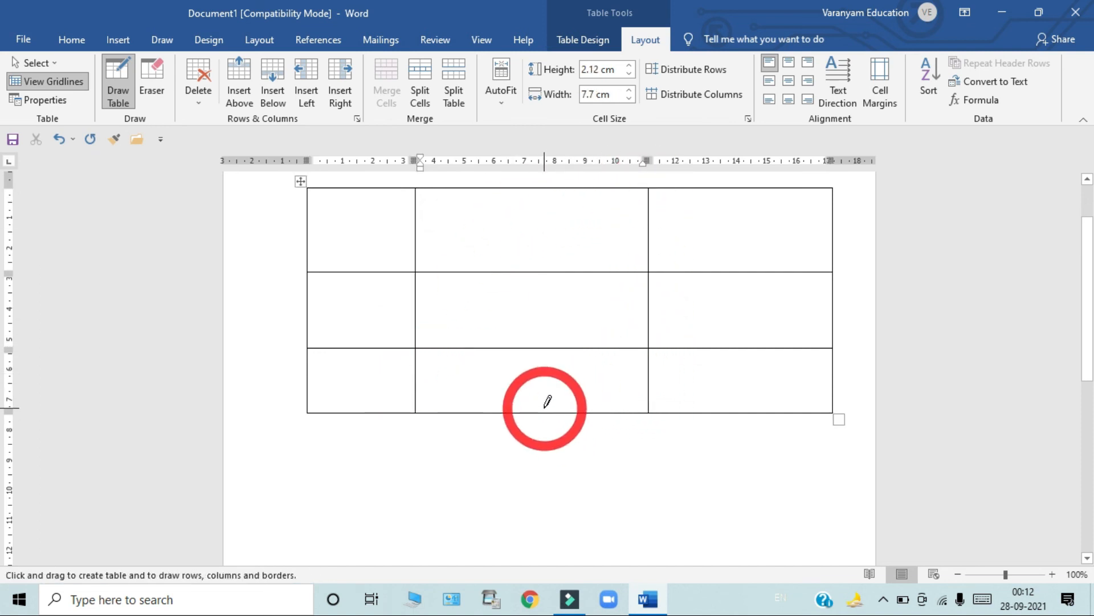
# Delete the hand-drawn table so the page is empty
pyautogui.hotkey('ctrl', 'a')
pyautogui.press('Delete')
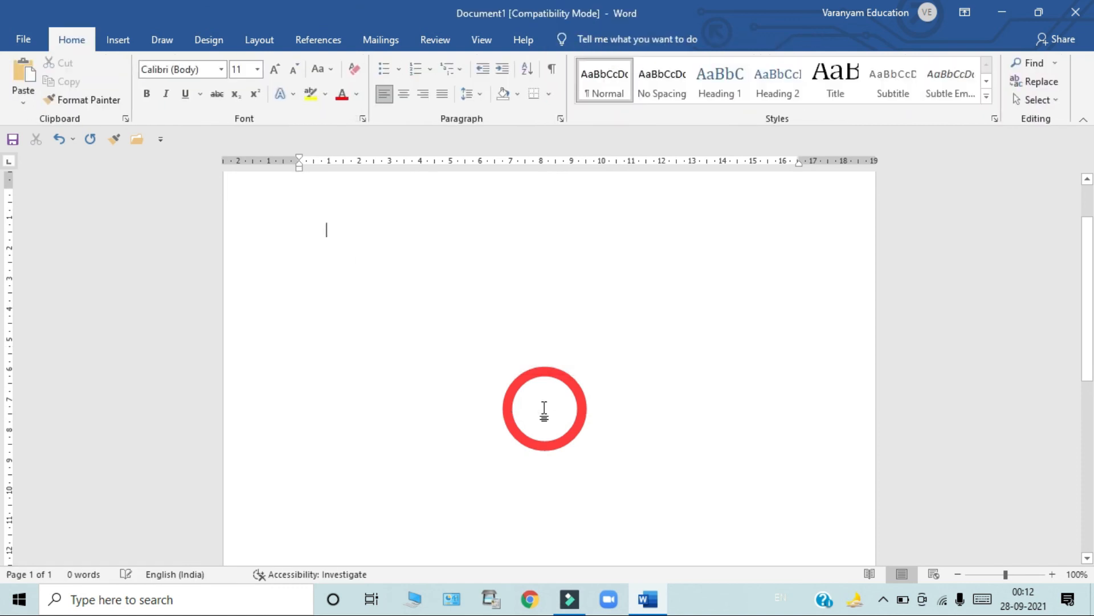